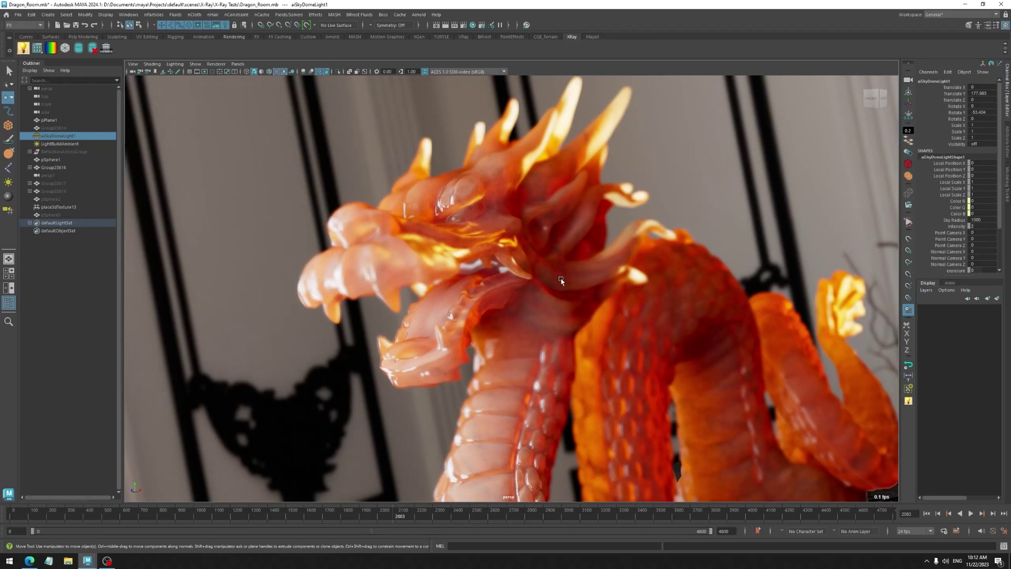
# Inspect the LightBuildAmbient and aiSkyDomeLight1 lights while orbiting around the dragon
pyautogui.click(53, 143)
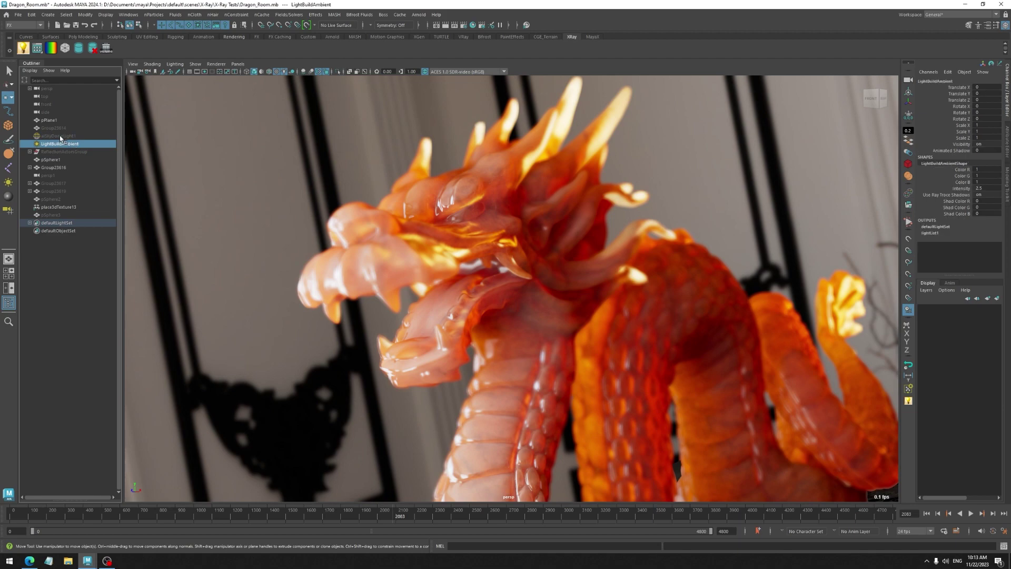
pyautogui.click(60, 135)
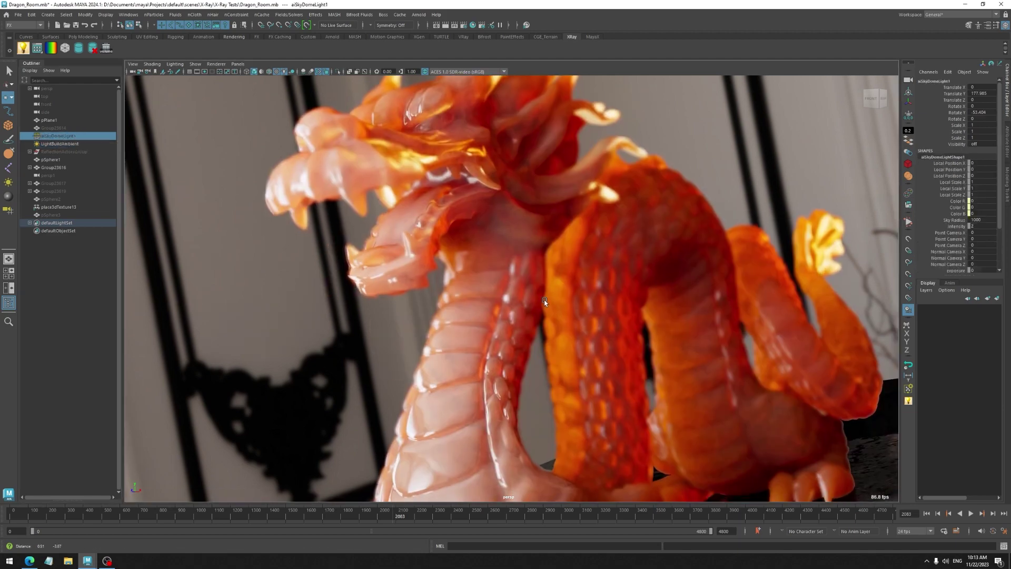
pyautogui.moveTo(544, 299)
pyautogui.keyDown('alt'); pyautogui.mouseDown()
pyautogui.moveTo(542, 416)
pyautogui.moveTo(472, 316)
pyautogui.moveTo(535, 320)
pyautogui.moveTo(492, 319)
pyautogui.mouseUp(); pyautogui.keyUp('alt')
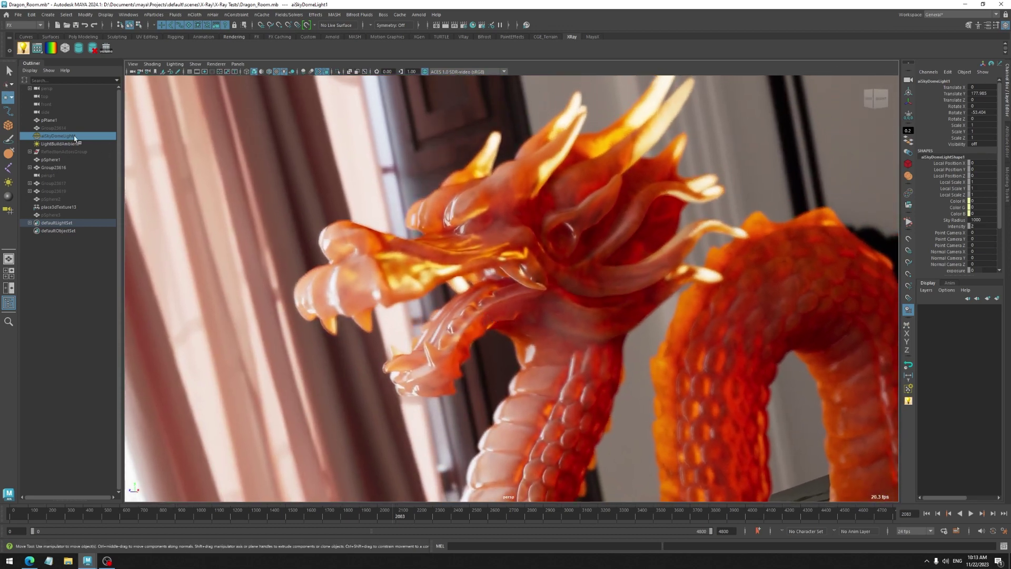
pyautogui.click(63, 144)
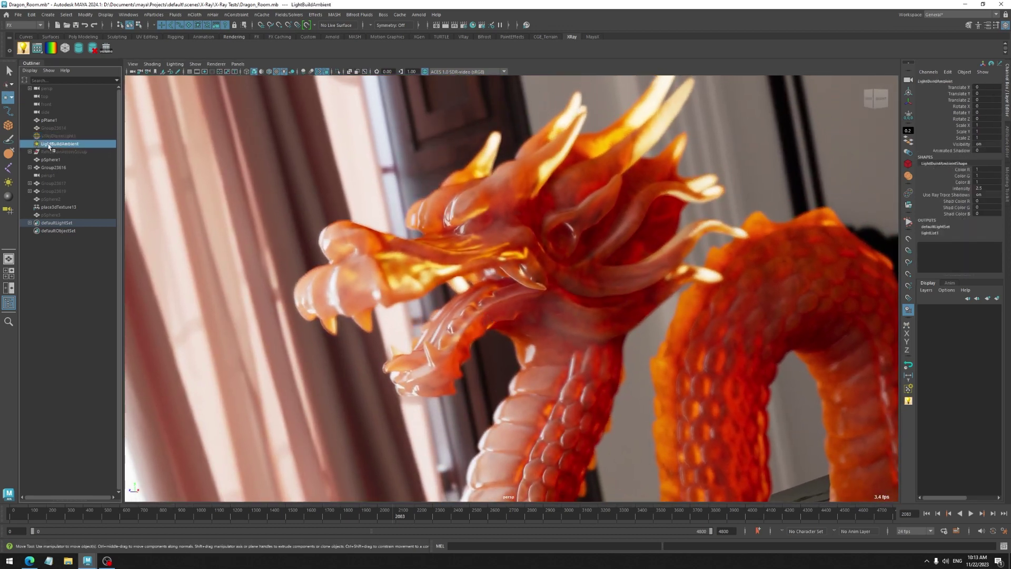
pyautogui.doubleClick(58, 146)
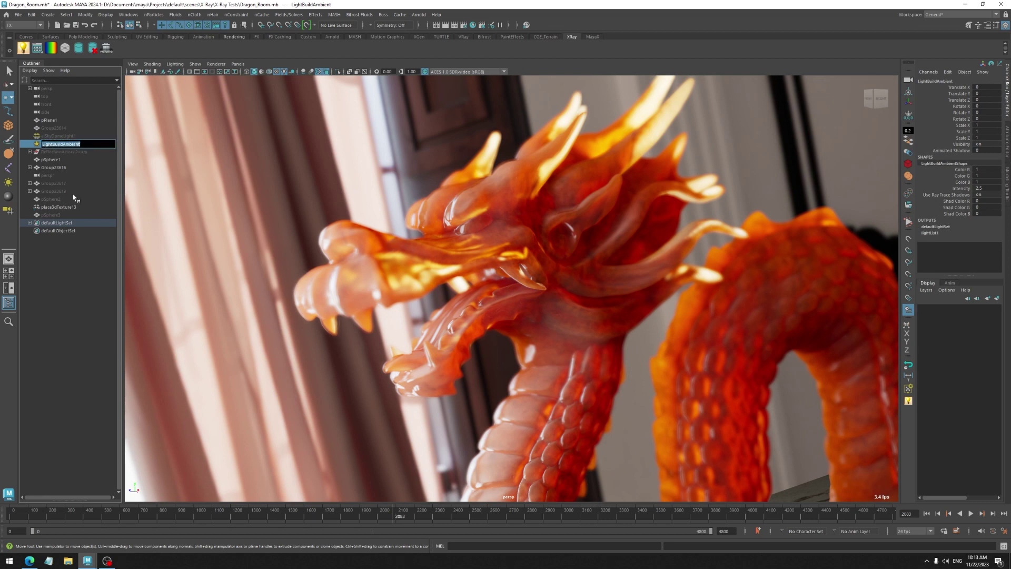
pyautogui.click(76, 312)
pyautogui.moveTo(632, 284)
pyautogui.keyDown('alt'); pyautogui.mouseDown()
pyautogui.moveTo(641, 289)
pyautogui.moveTo(268, 223)
pyautogui.mouseUp(); pyautogui.keyUp('alt')
# Create a point light and move it just right of the dragon's head
pyautogui.rightClick(9, 183)
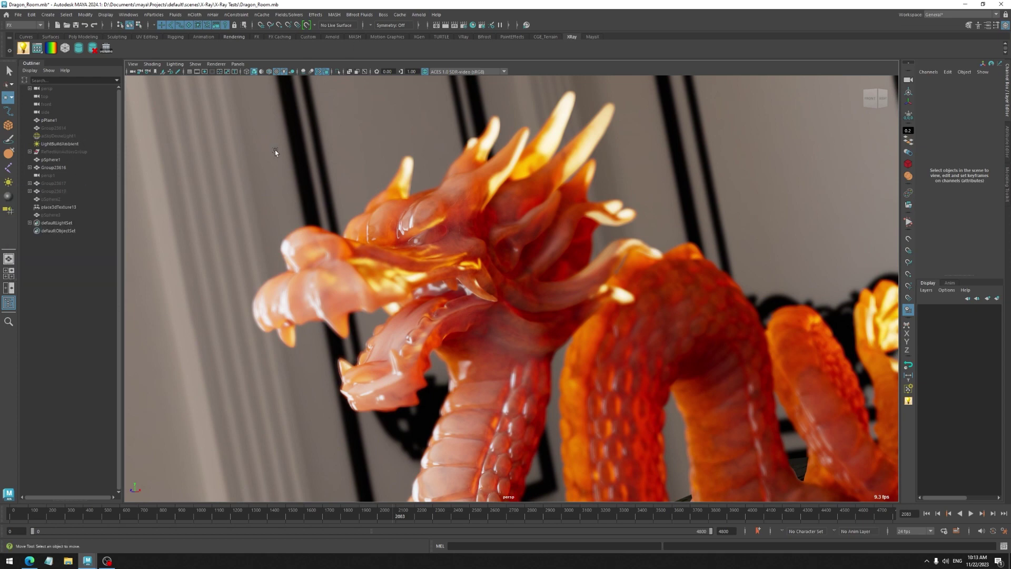
pyautogui.rightClick(9, 182)
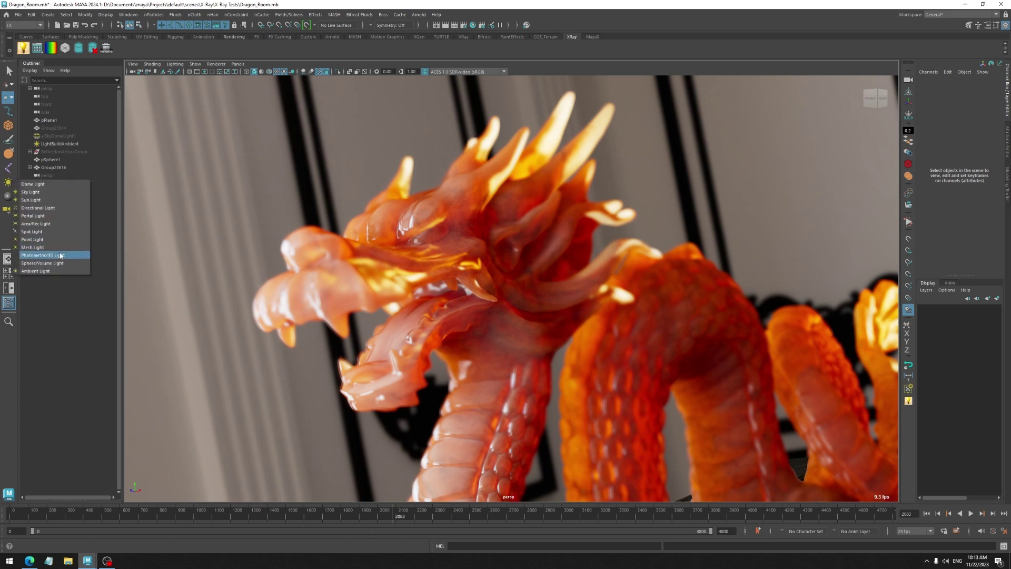
pyautogui.click(54, 238)
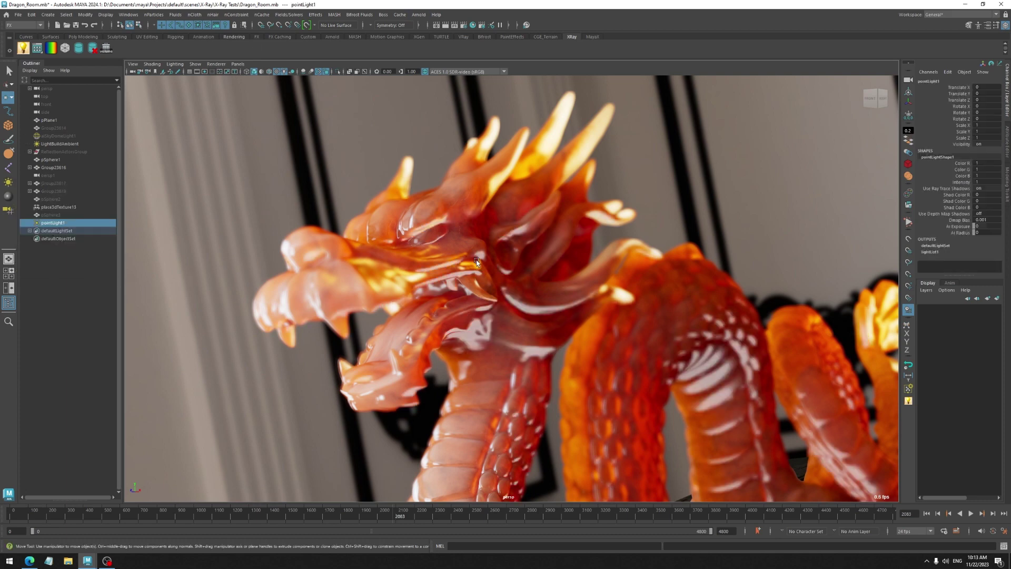
pyautogui.moveTo(484, 242); pyautogui.dragTo(582, 333)
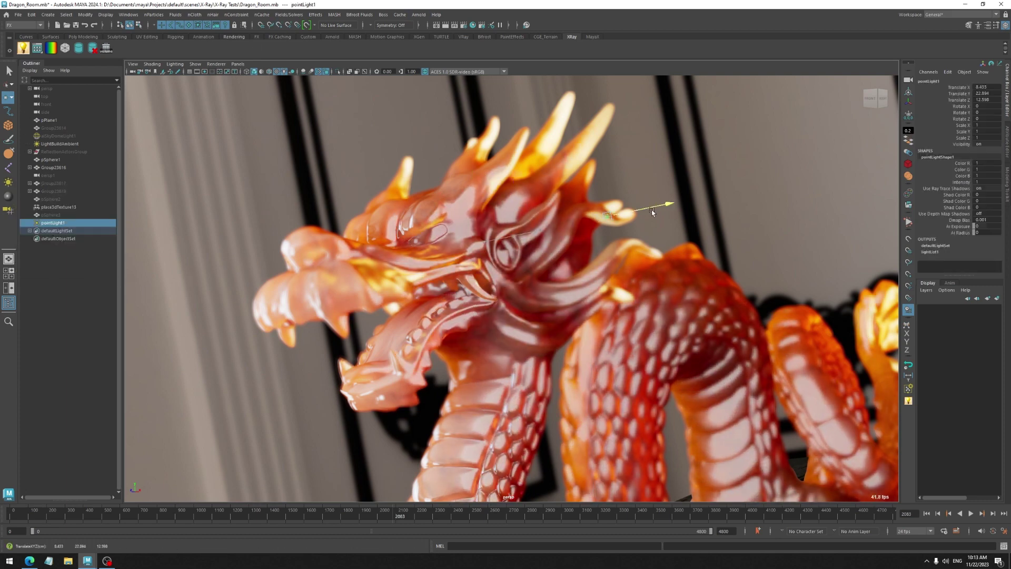
# In Build Lights, make the point light a Detailed Bake specular light and toggle the lightmap off and on
pyautogui.click(23, 48)
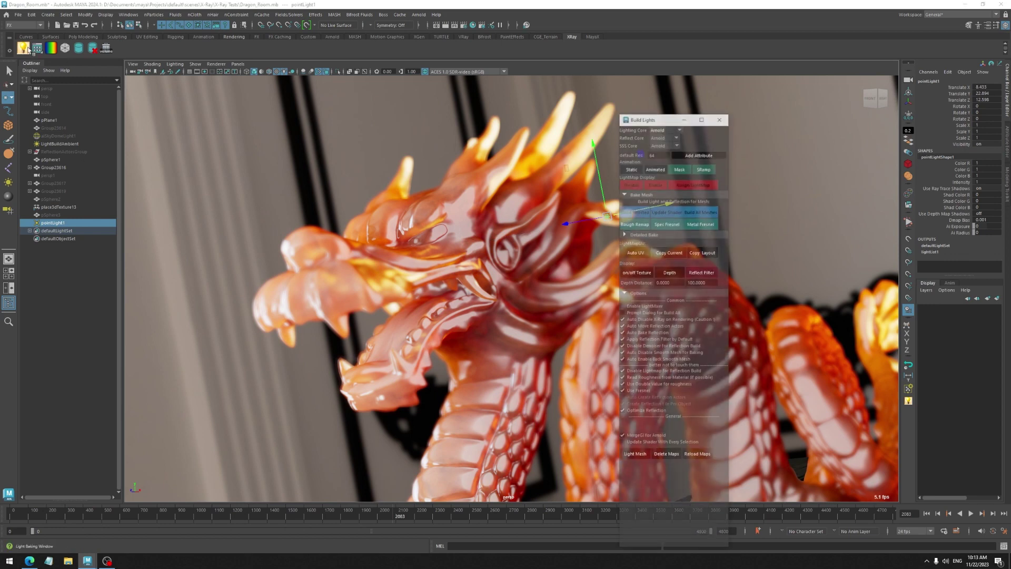
pyautogui.click(673, 236)
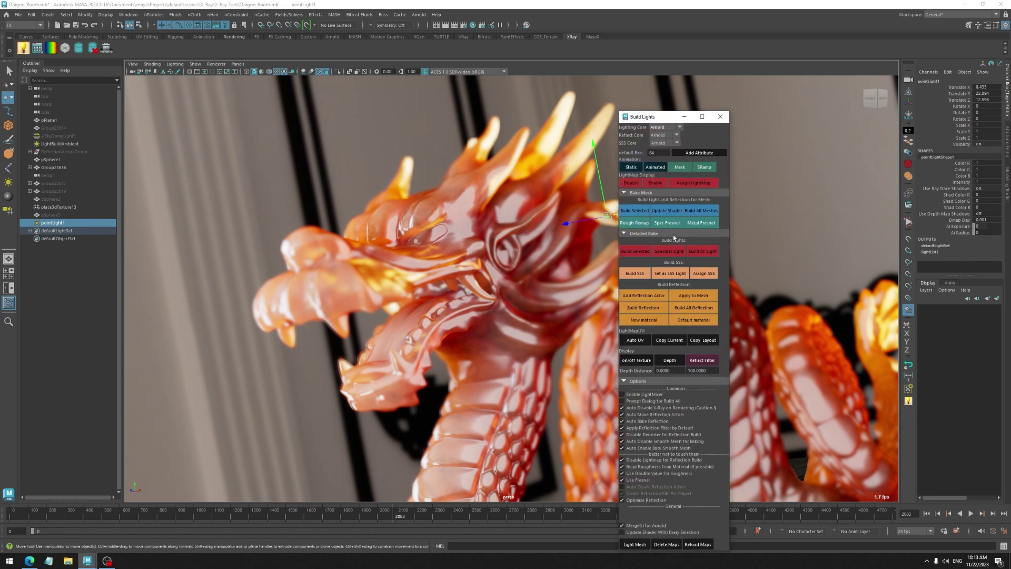
pyautogui.click(676, 271)
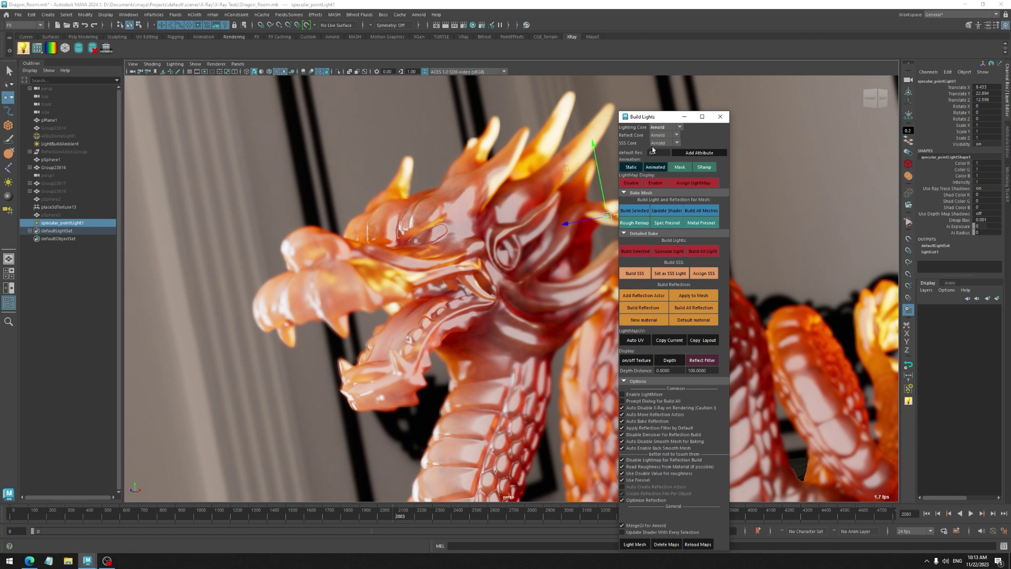
pyautogui.moveTo(644, 116); pyautogui.dragTo(779, 107)
pyautogui.click(772, 178)
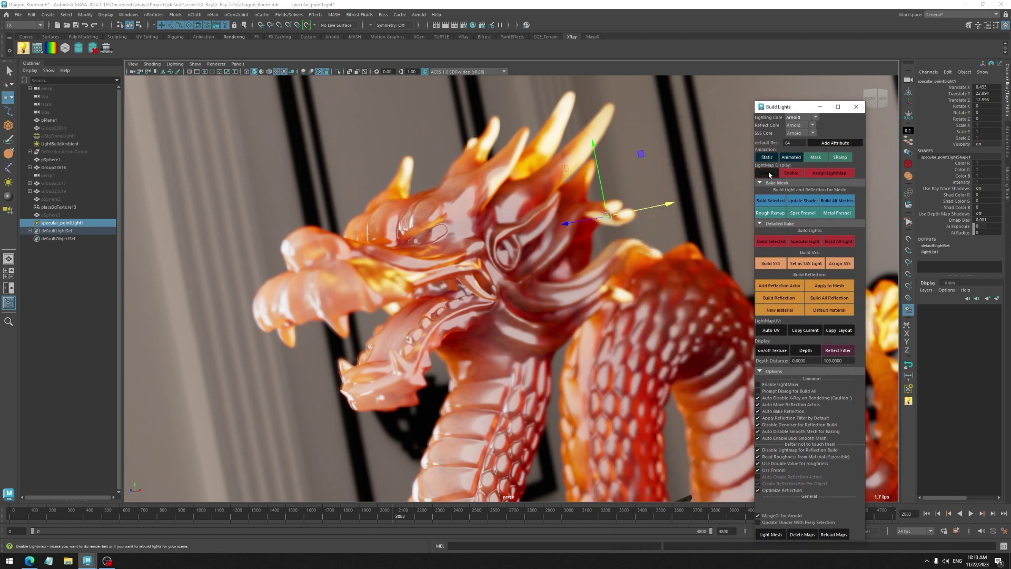
pyautogui.click(791, 172)
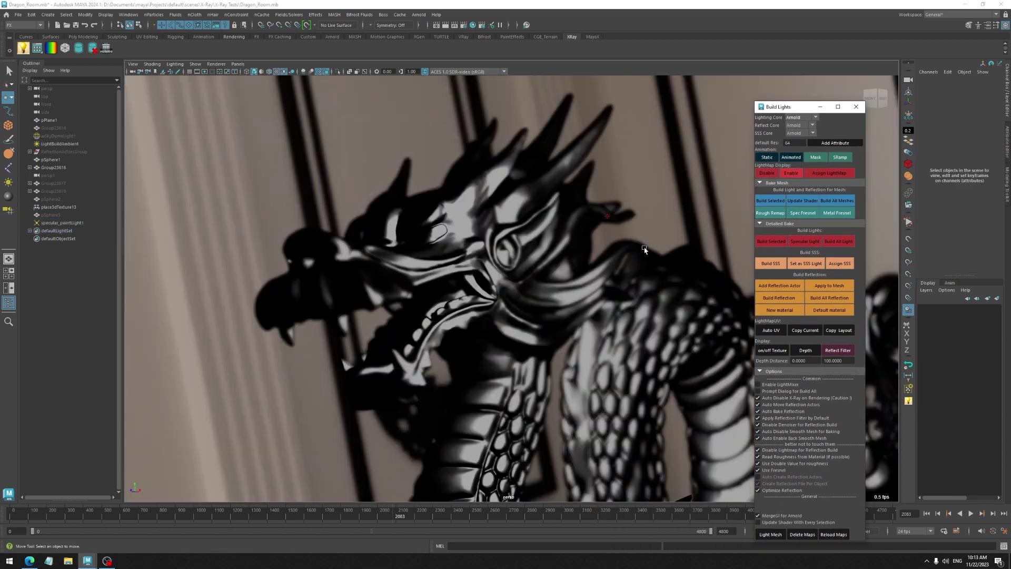
# Delete specular_pointLight1, then select aiSkyDomeLight1
pyautogui.click(83, 224)
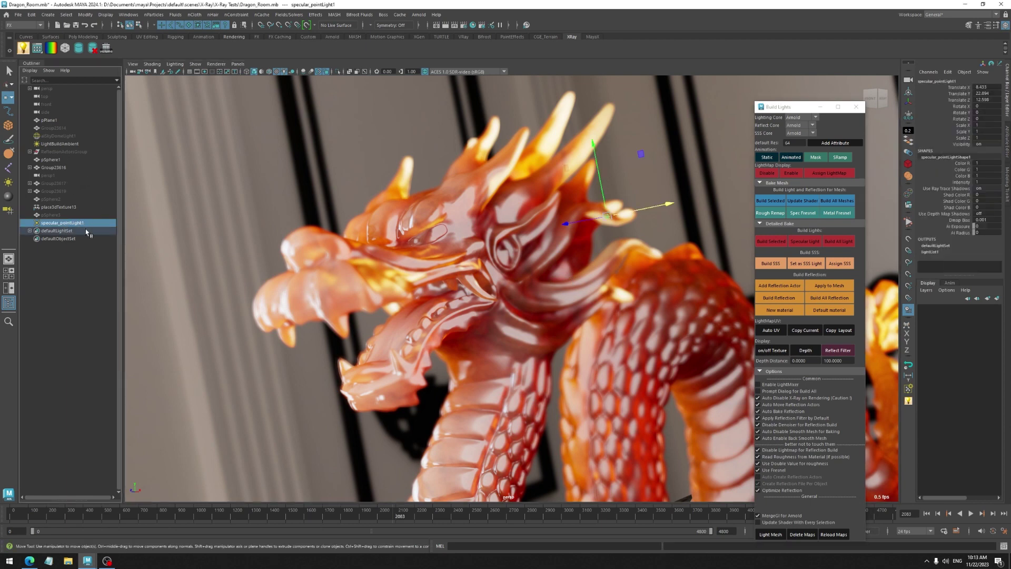
pyautogui.press('Delete')
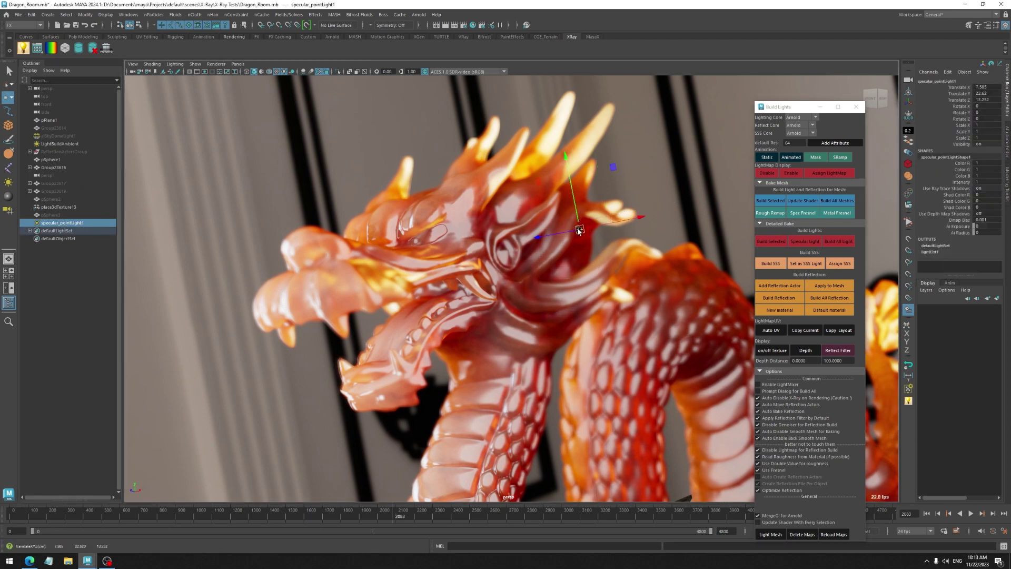
pyautogui.click(69, 137)
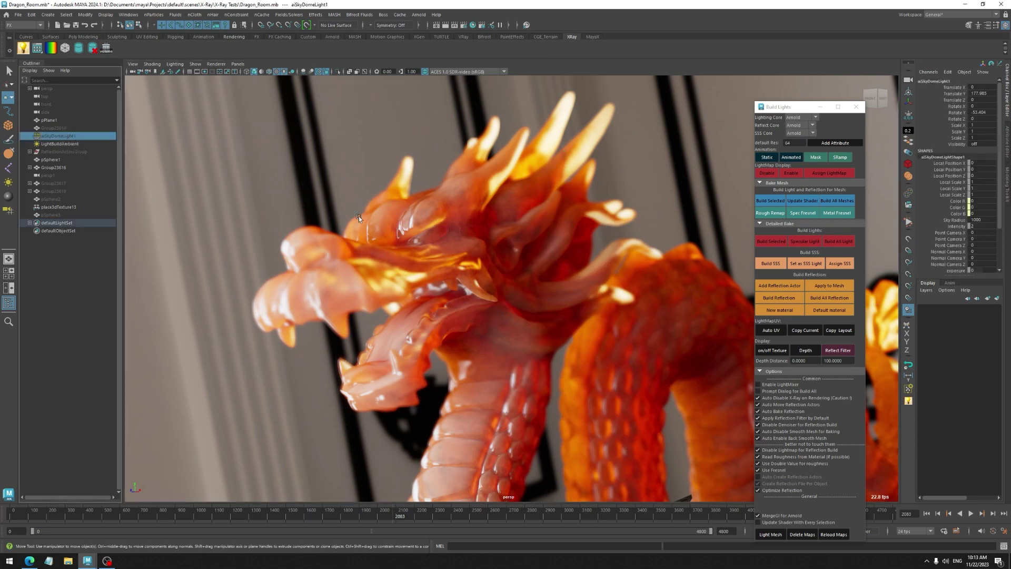
pyautogui.click(51, 130)
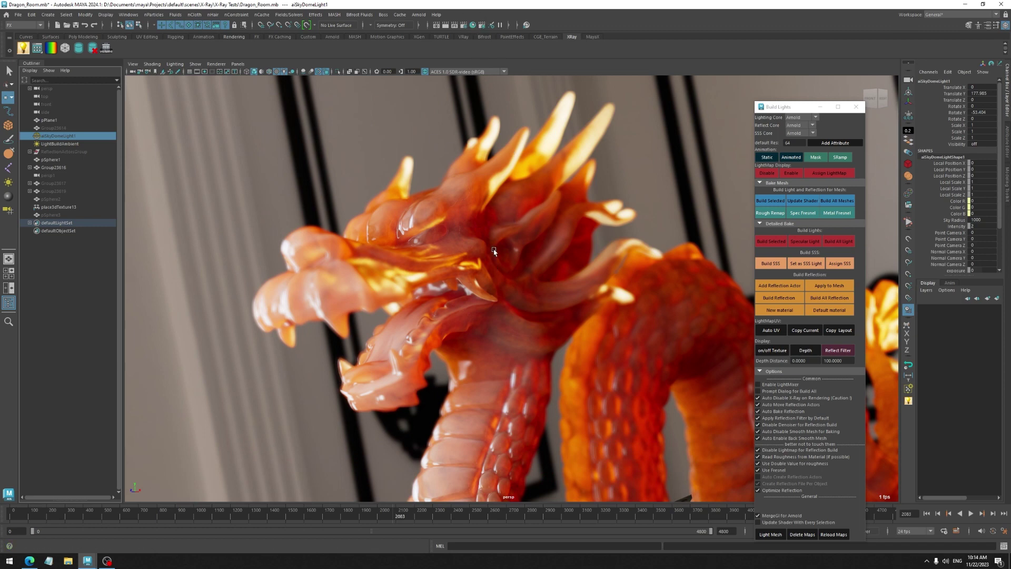
pyautogui.click(475, 25)
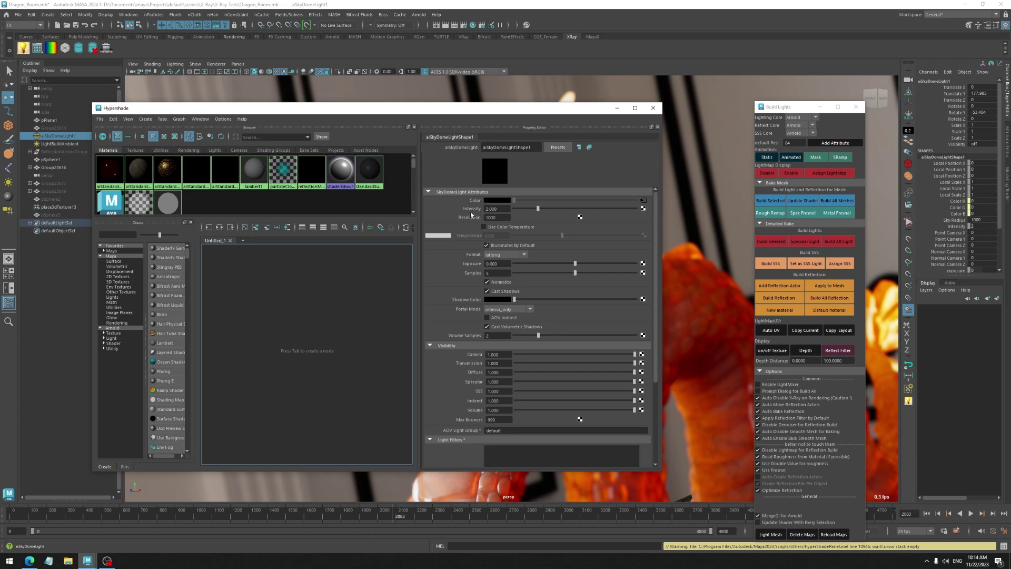
# Dock the Material Viewer above the Property Editor and check its environment and renderer dropdowns
pyautogui.moveTo(268, 113); pyautogui.dragTo(263, 108)
pyautogui.click(197, 113)
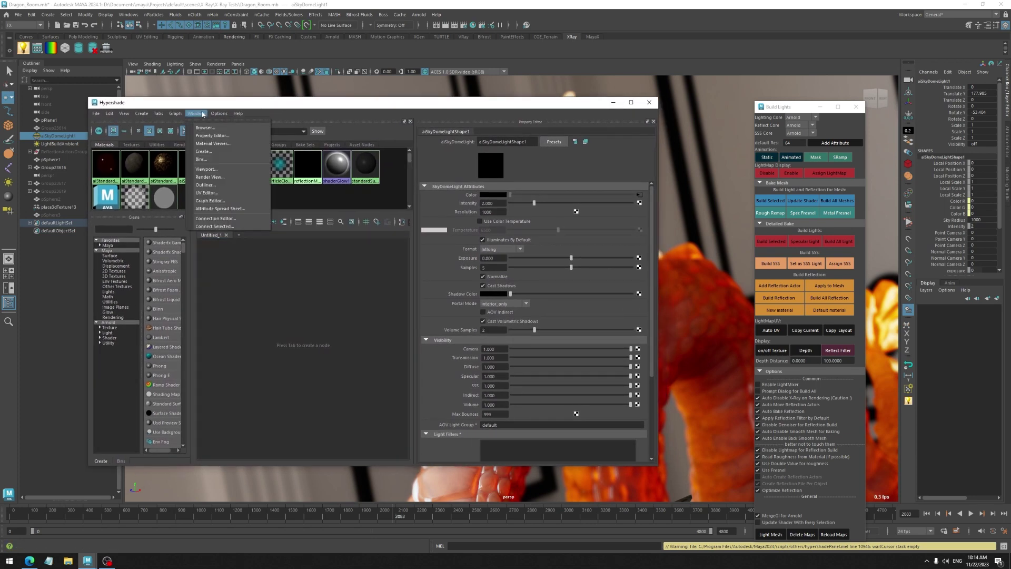
pyautogui.click(215, 143)
pyautogui.moveTo(411, 216); pyautogui.dragTo(477, 221)
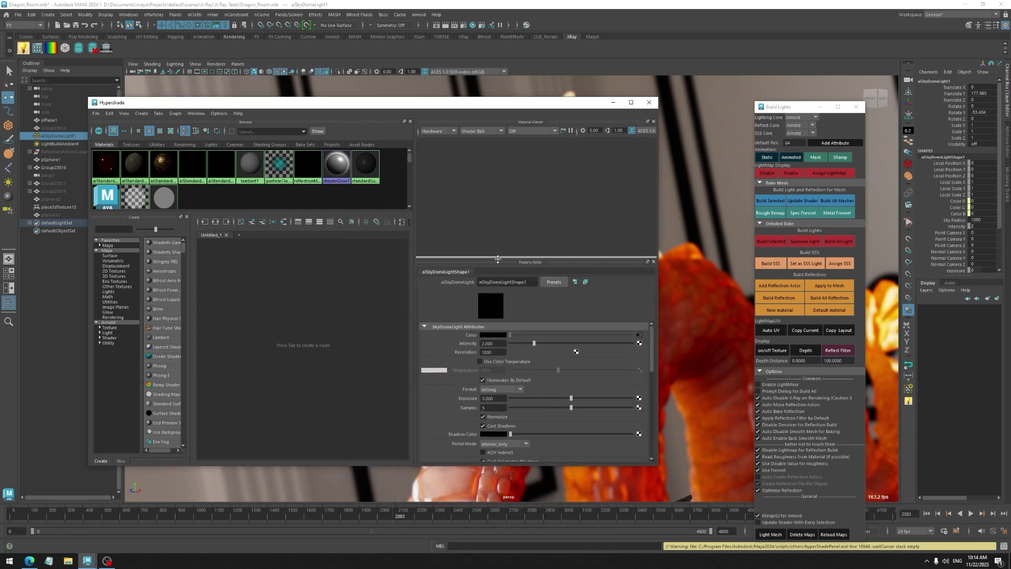
pyautogui.click(532, 130)
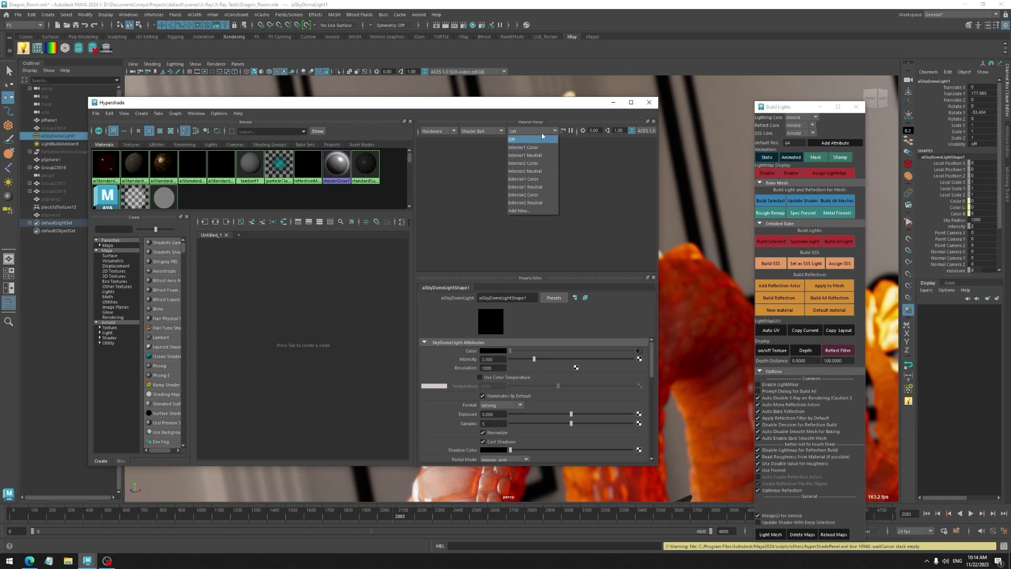
pyautogui.click(534, 130)
# Preview the gold aiStandardSurface6 material with Arnold and the Interior1 Color environment
pyautogui.click(440, 131)
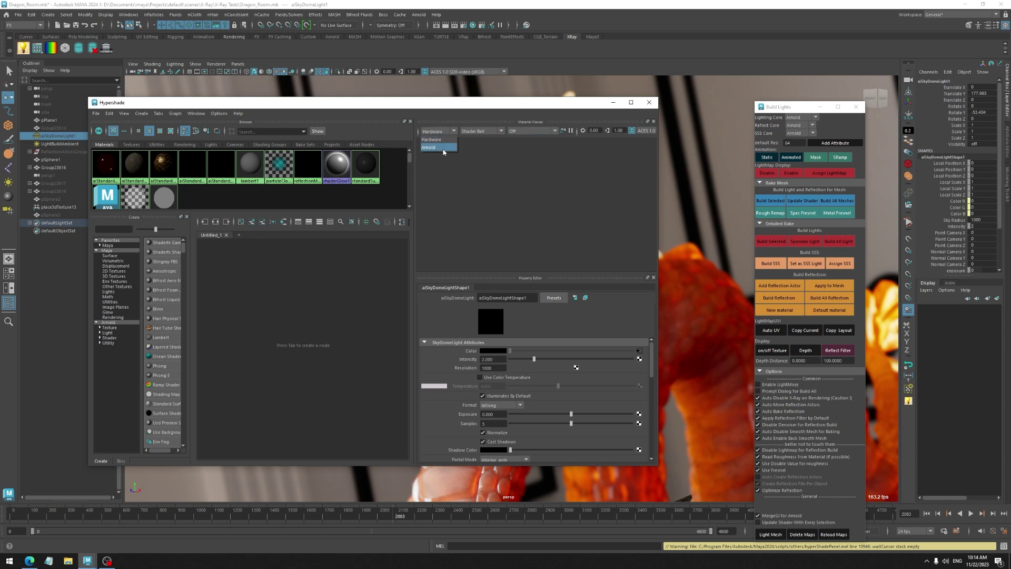
pyautogui.click(442, 149)
pyautogui.click(524, 136)
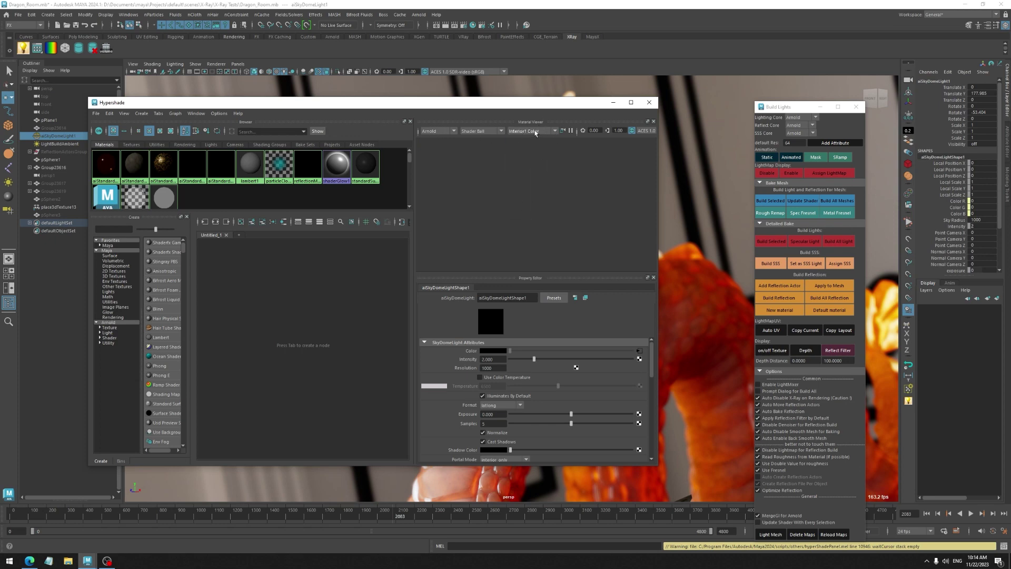
pyautogui.click(535, 132)
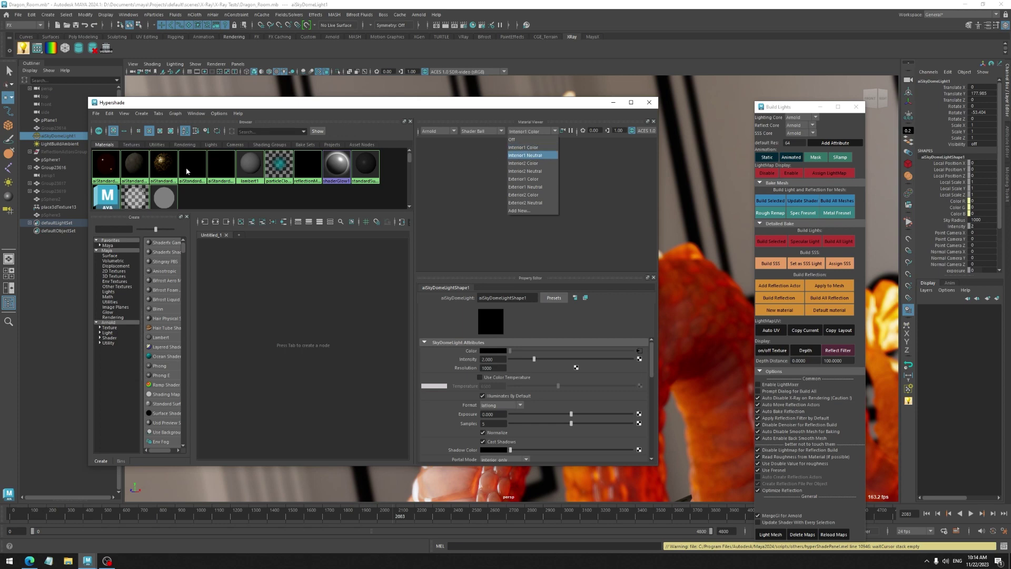
pyautogui.click(530, 157)
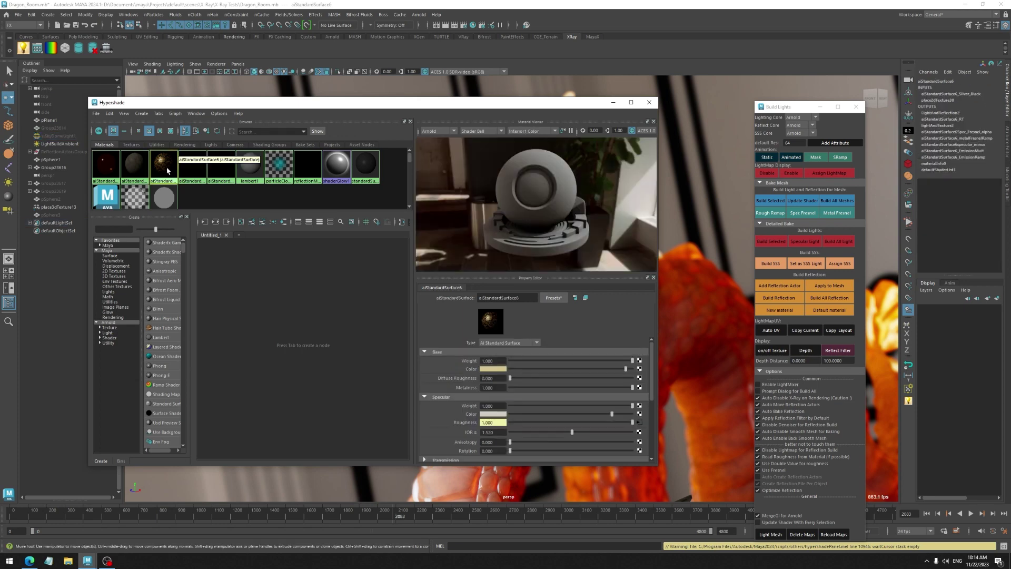
# Revert the preview to Hardware with environment Off, close the Material Viewer, and reopen Hypershade
pyautogui.click(437, 132)
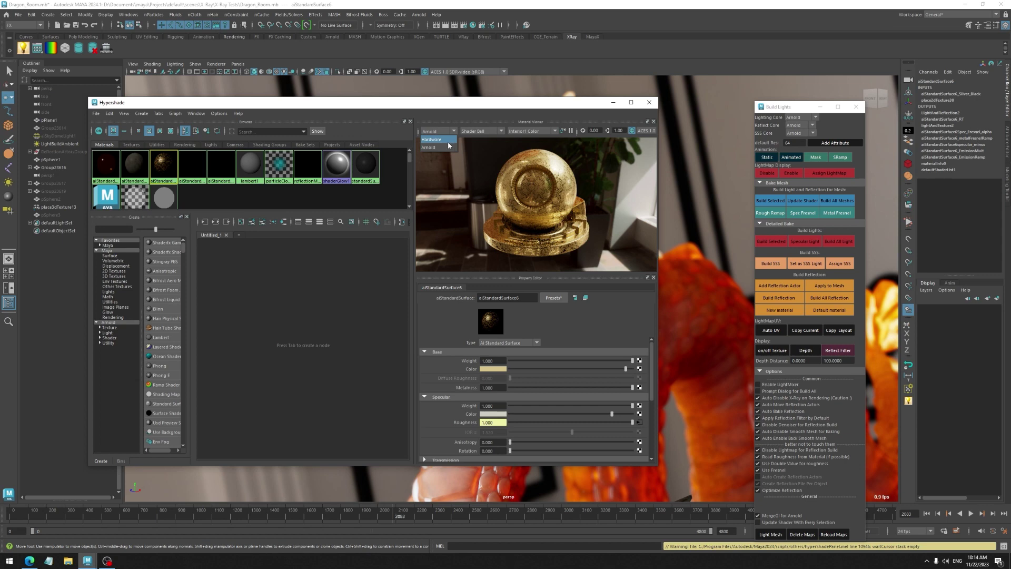
pyautogui.click(537, 138)
pyautogui.click(437, 131)
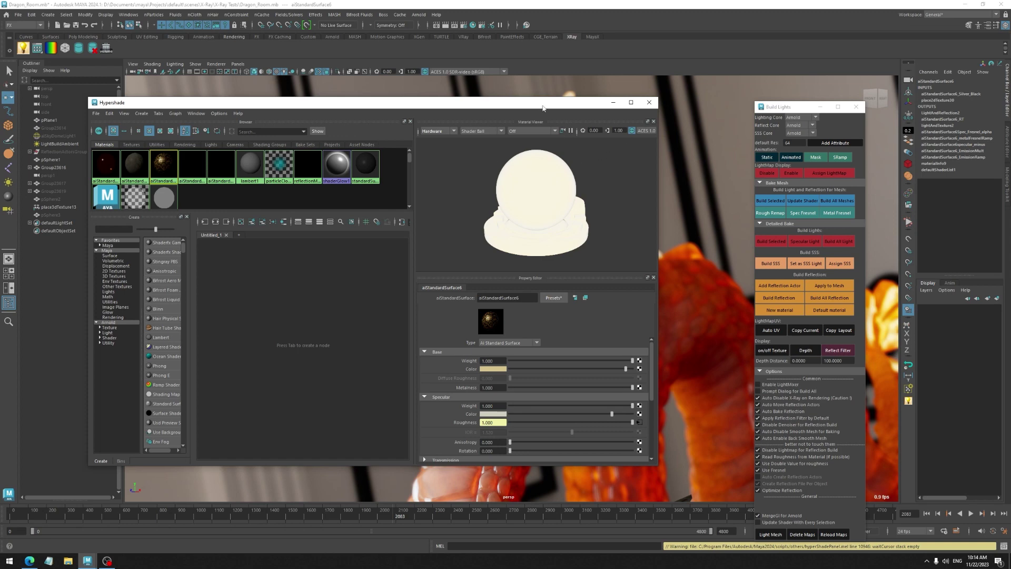
pyautogui.moveTo(543, 108); pyautogui.dragTo(560, 100)
pyautogui.click(671, 114)
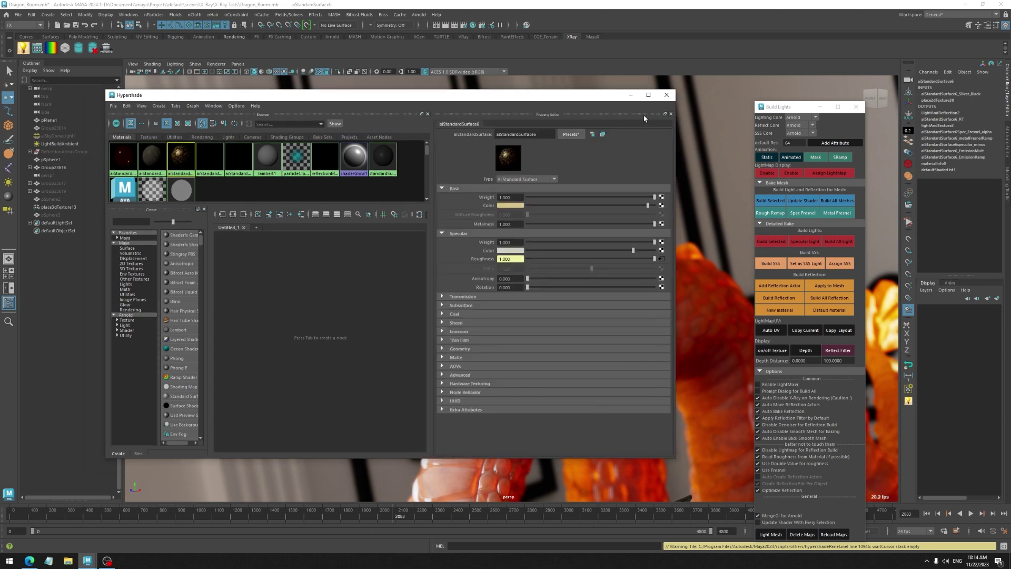
pyautogui.click(666, 95)
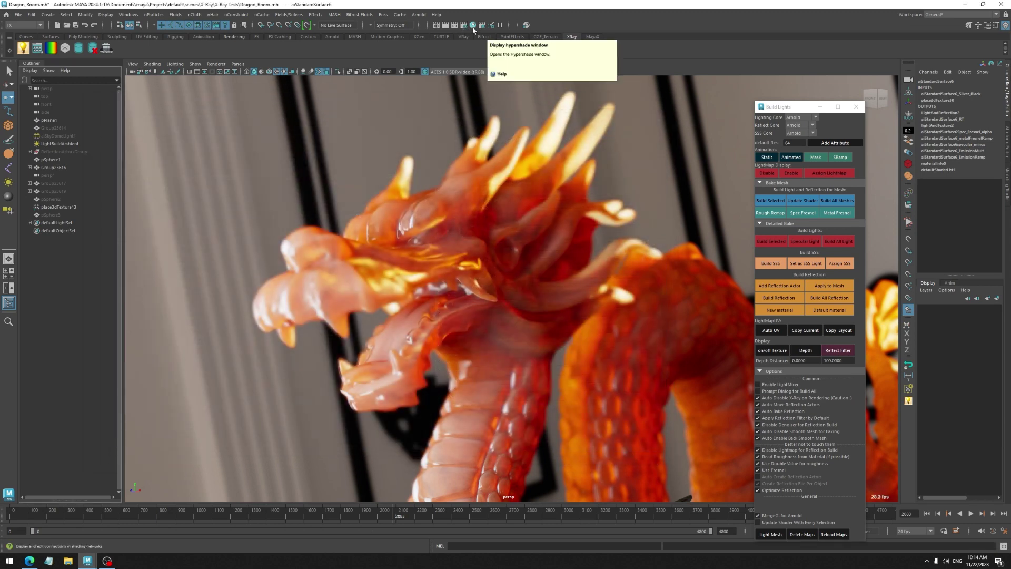
pyautogui.click(472, 25)
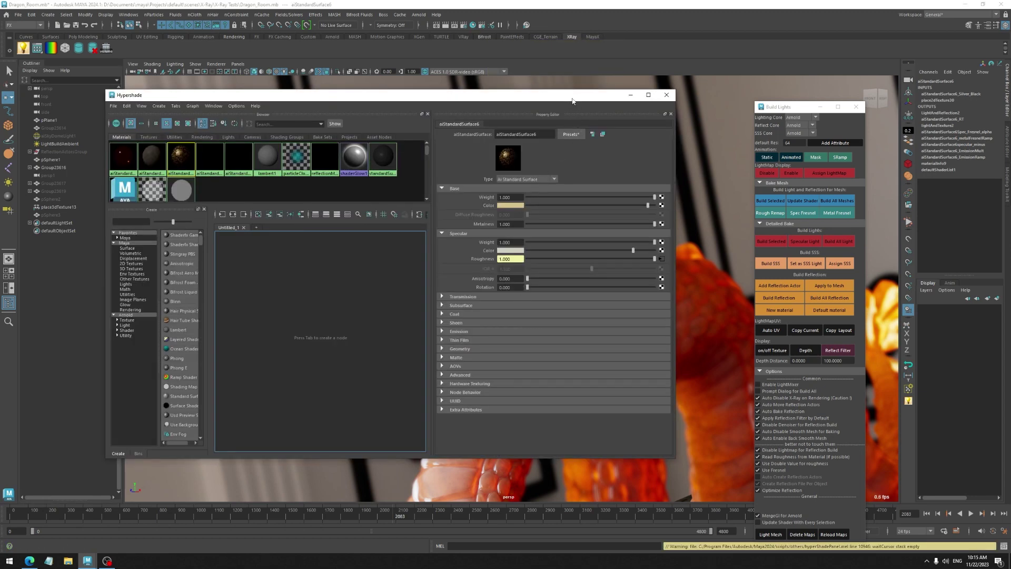
pyautogui.moveTo(577, 97); pyautogui.dragTo(553, 97)
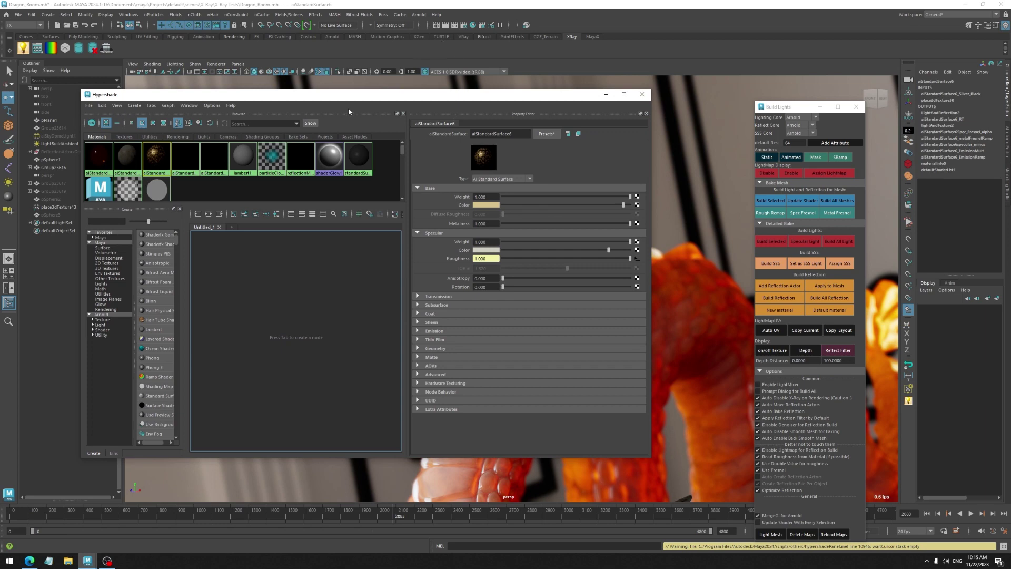
# Close Hypershade, select aiSkyDomeLight1, and unhide all hidden objects with showHidden -a
pyautogui.click(641, 94)
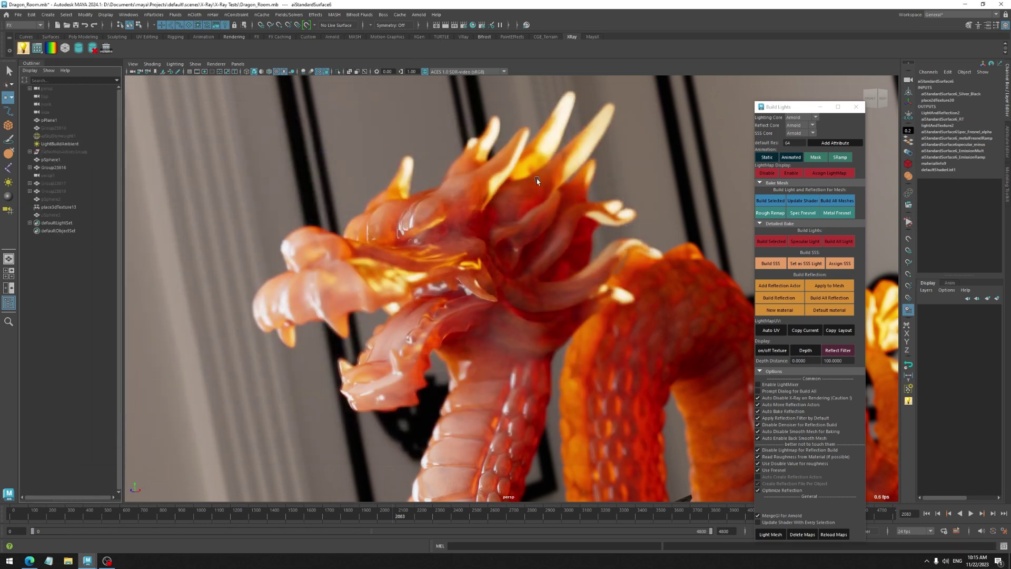
pyautogui.click(67, 134)
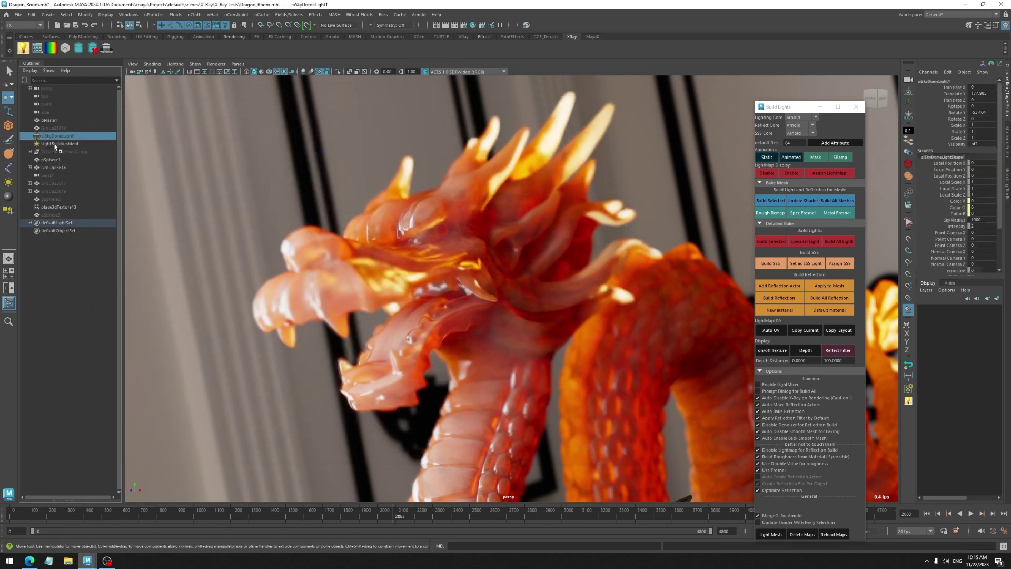
pyautogui.hotkey('shift', 'h')
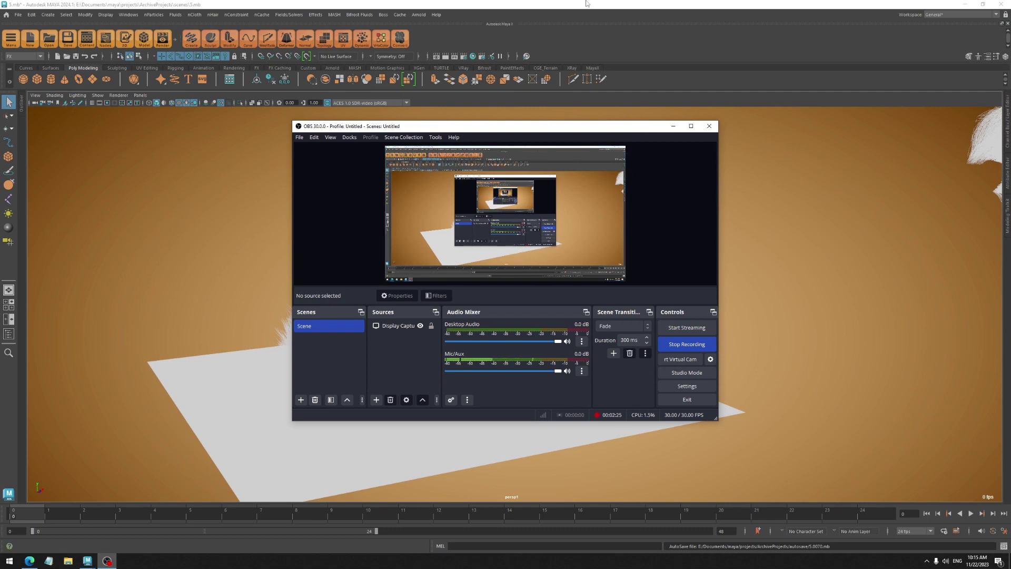
# Bring the fur scene window forward and tumble to a lower view of the fur bushes
pyautogui.click(587, 4)
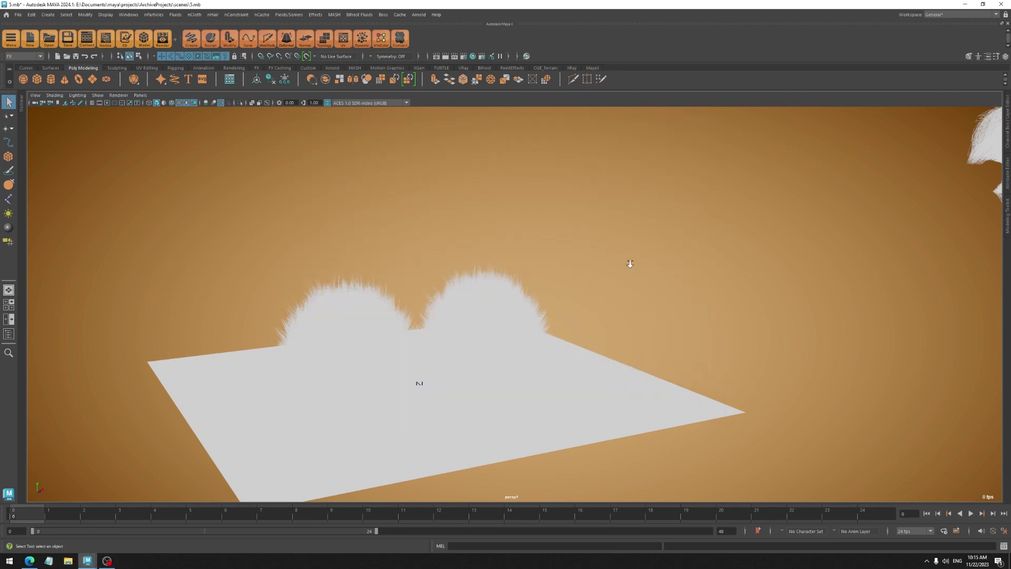
pyautogui.scroll(-3, 617, 277)
pyautogui.scroll(3, 617, 277)
pyautogui.keyDown('alt'); pyautogui.moveTo(553, 301); pyautogui.dragTo(573, 315, button='middle'); pyautogui.keyUp('alt')
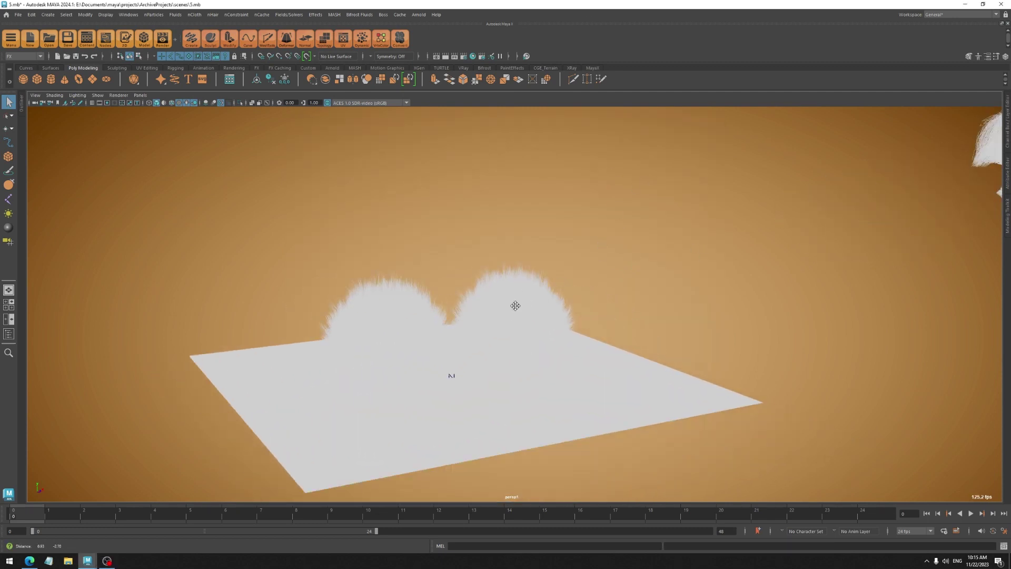
pyautogui.keyDown('alt'); pyautogui.moveTo(573, 315); pyautogui.dragTo(587, 309); pyautogui.keyUp('alt')
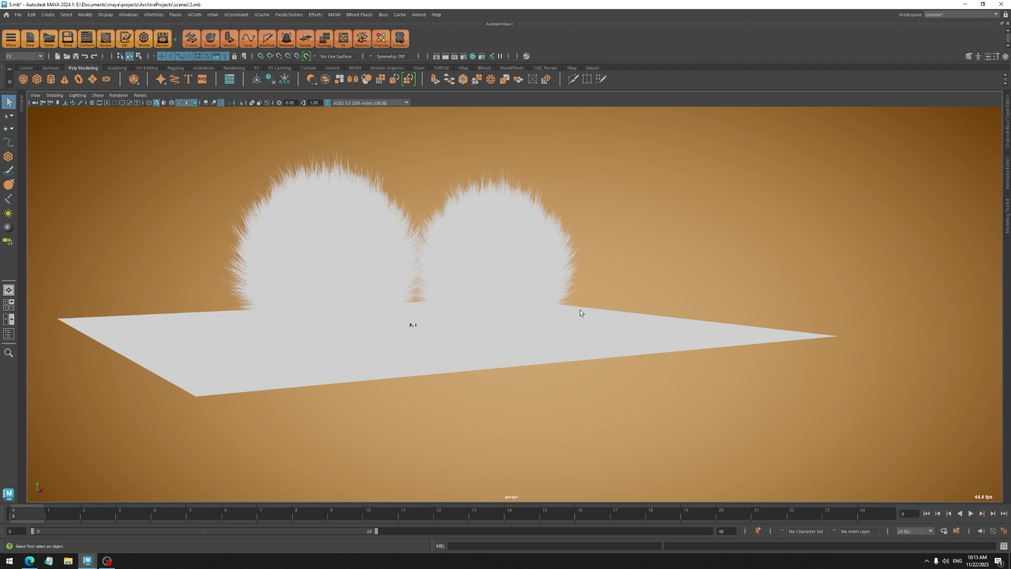
pyautogui.keyDown('alt'); pyautogui.moveTo(664, 276); pyautogui.dragTo(592, 266); pyautogui.keyUp('alt')
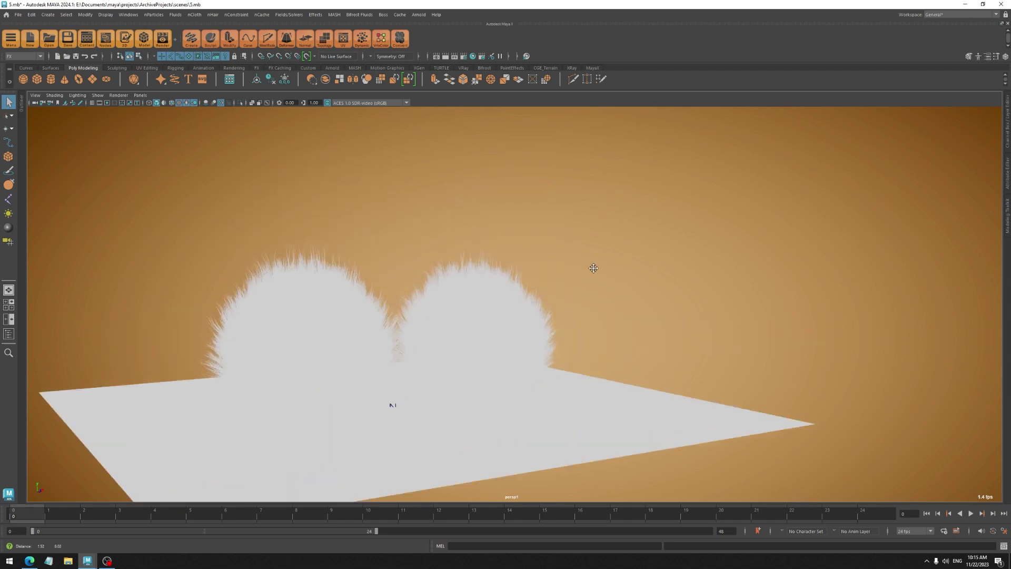
# Set the Viewport 2.0 rendering engine to DirectX 11, then OpenGL Core Profile, and save
pyautogui.click(1003, 531)
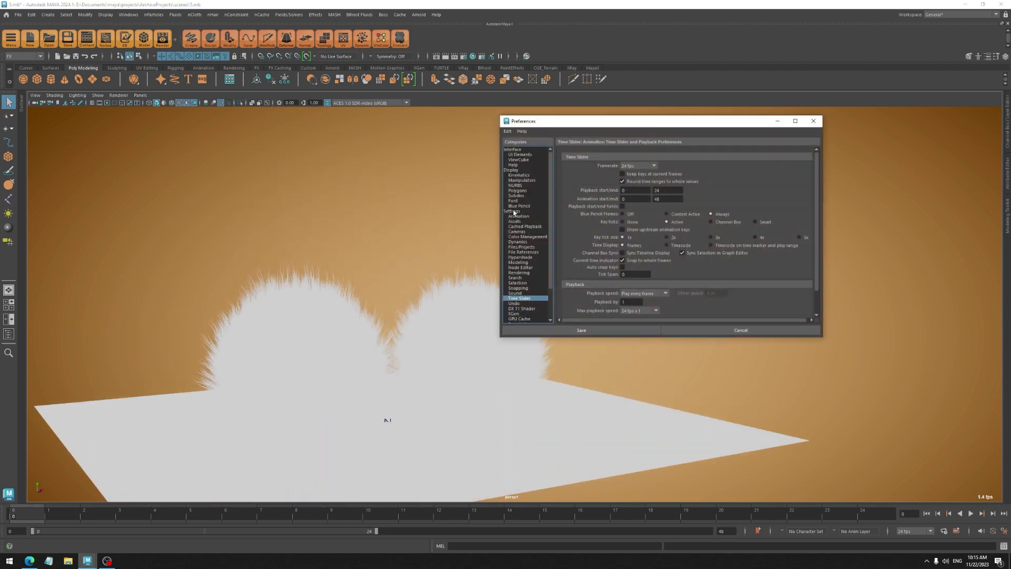
pyautogui.click(513, 170)
pyautogui.click(650, 299)
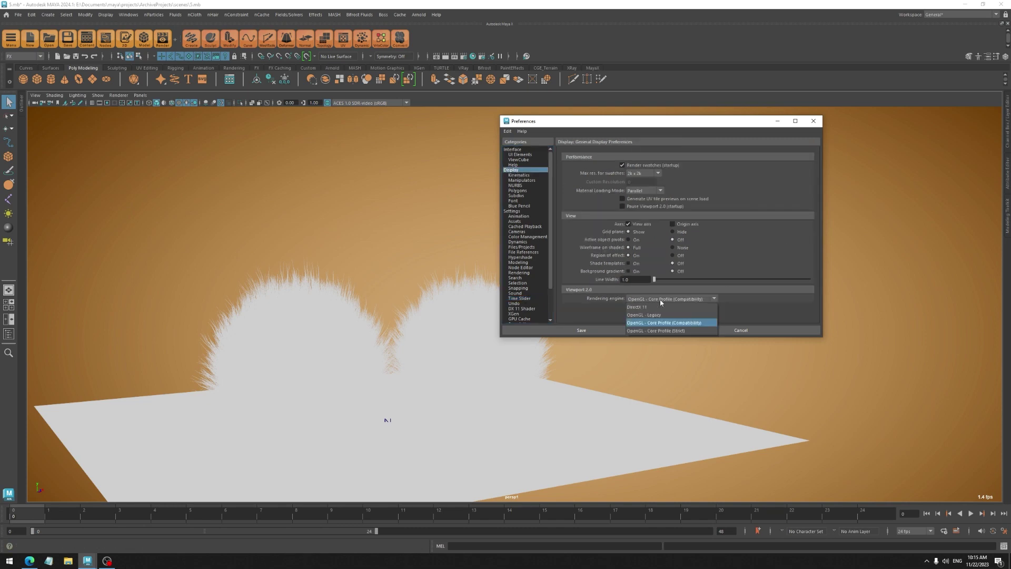
pyautogui.click(645, 299)
pyautogui.click(625, 300)
pyautogui.click(632, 299)
pyautogui.click(646, 314)
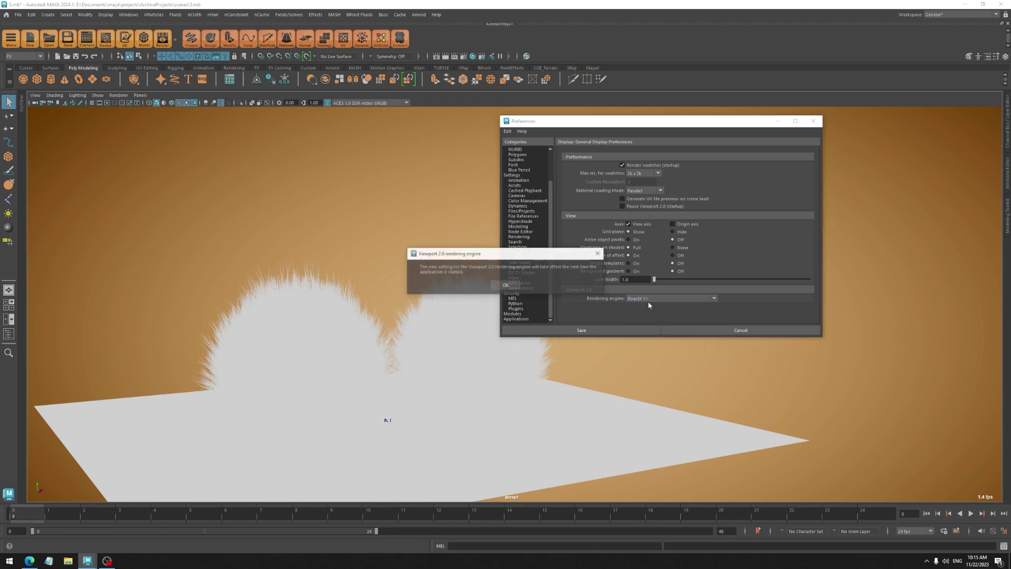
pyautogui.click(517, 281)
pyautogui.click(655, 299)
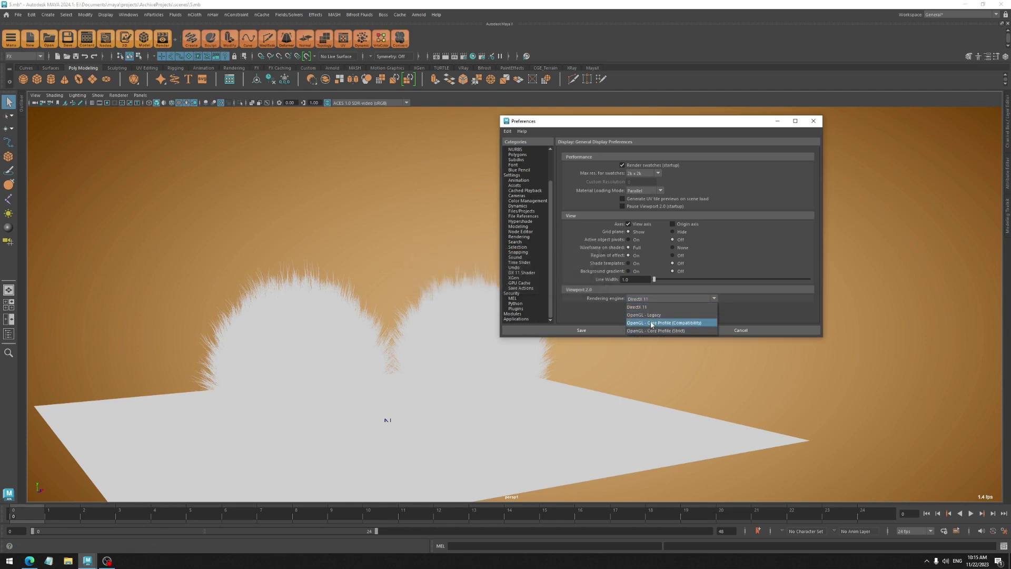
pyautogui.click(652, 323)
pyautogui.click(581, 330)
pyautogui.scroll(-3, 579, 323)
pyautogui.keyDown('alt'); pyautogui.moveTo(651, 272); pyautogui.dragTo(820, 241); pyautogui.keyUp('alt')
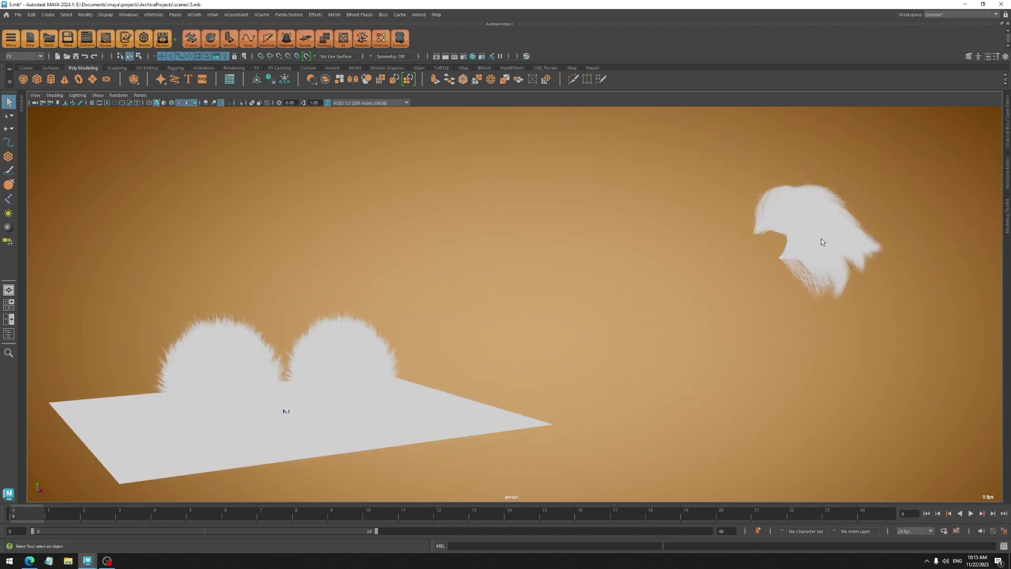
pyautogui.click(807, 228)
pyautogui.click(387, 348)
pyautogui.click(453, 322)
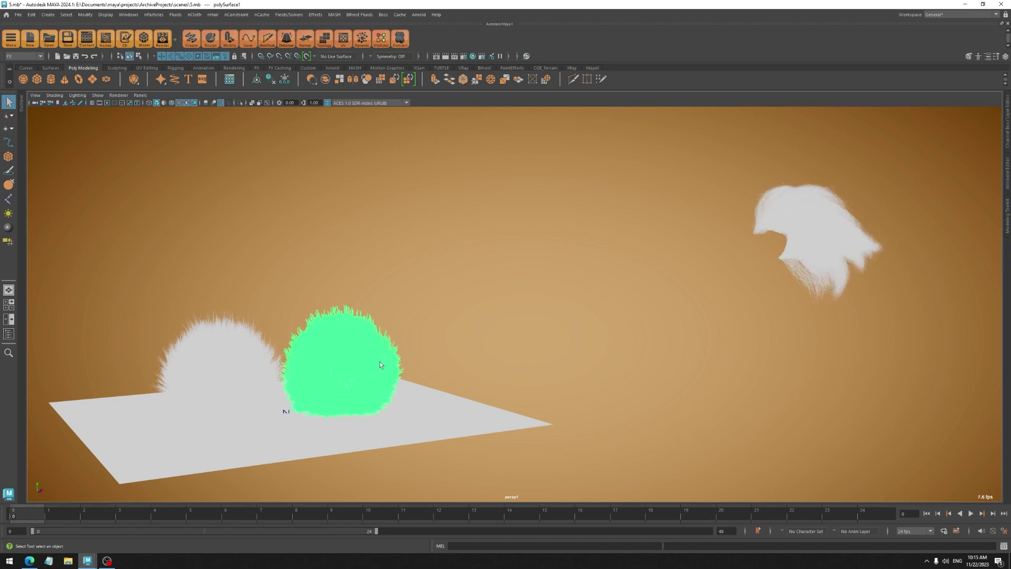
pyautogui.scroll(3, 381, 361)
pyautogui.scroll(2, 595, 254)
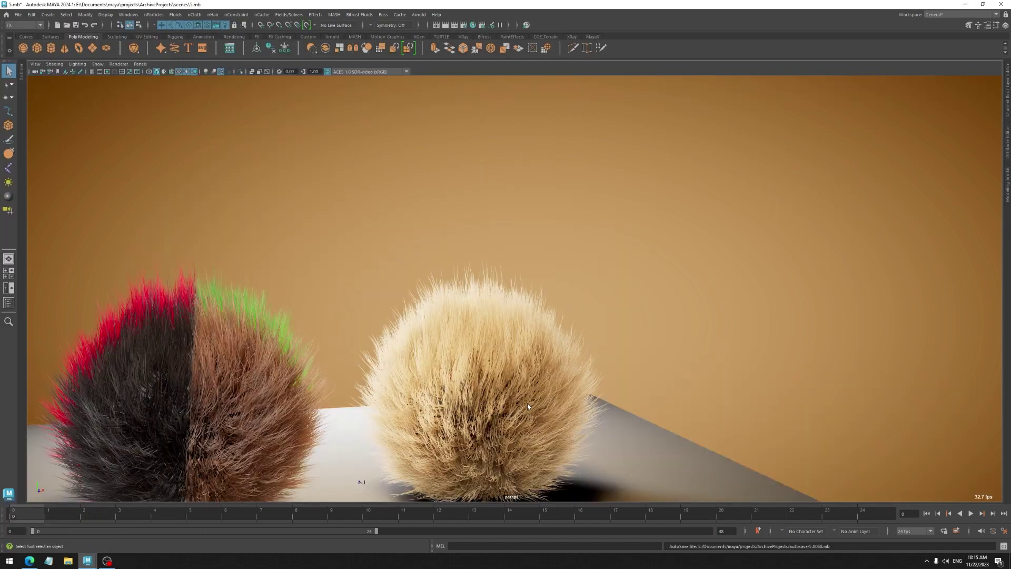
pyautogui.scroll(-3, 526, 403)
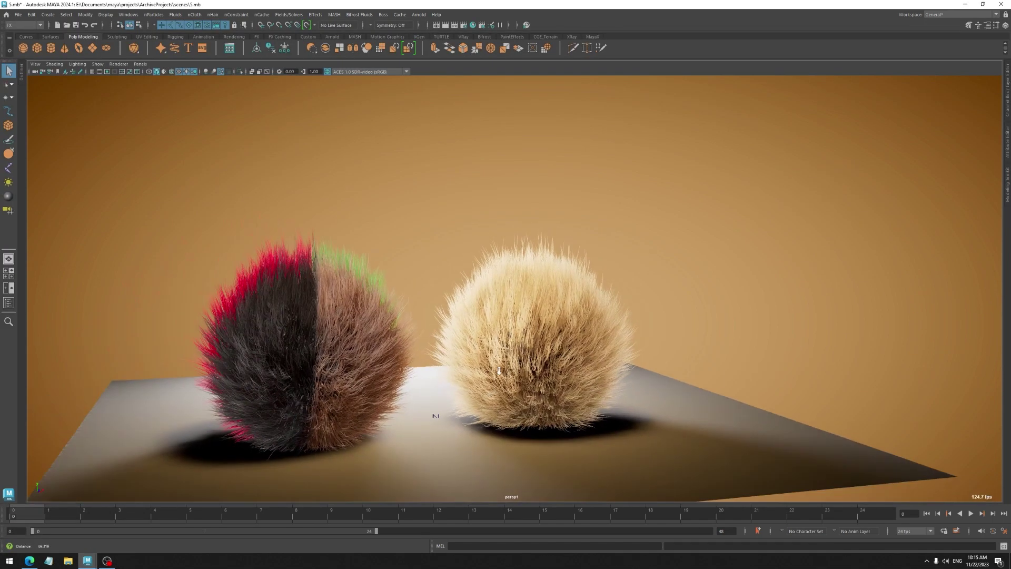
pyautogui.scroll(5, 661, 313)
pyautogui.scroll(3, 618, 370)
# Pan across the hair groom and open Hardware Renderer 2.0 Settings from the Viewport 2.0 options
pyautogui.keyDown('alt'); pyautogui.moveTo(619, 371); pyautogui.dragTo(600, 355, button='middle'); pyautogui.keyUp('alt')
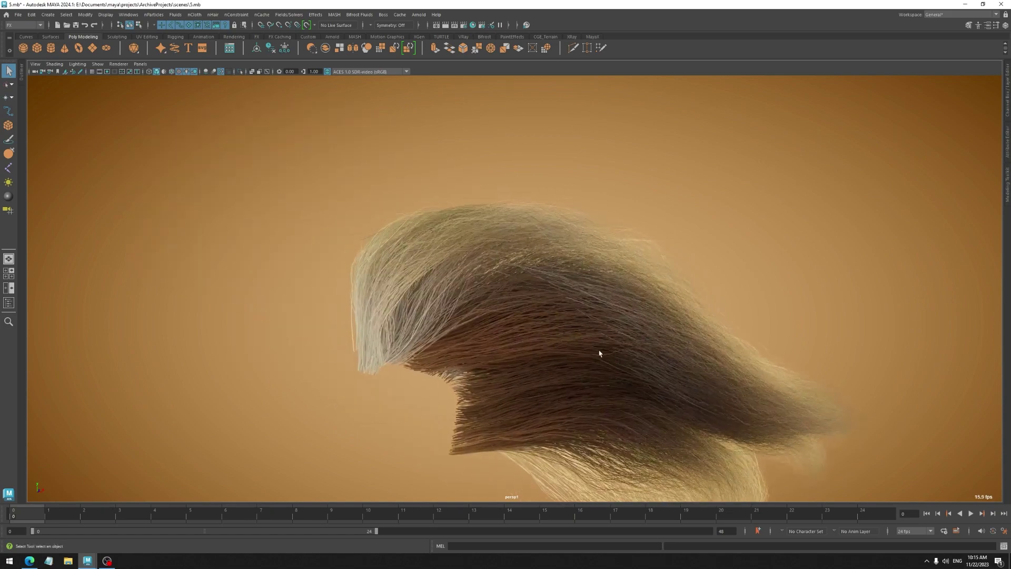
pyautogui.scroll(3, 671, 362)
pyautogui.scroll(3, 652, 363)
pyautogui.scroll(1, 637, 363)
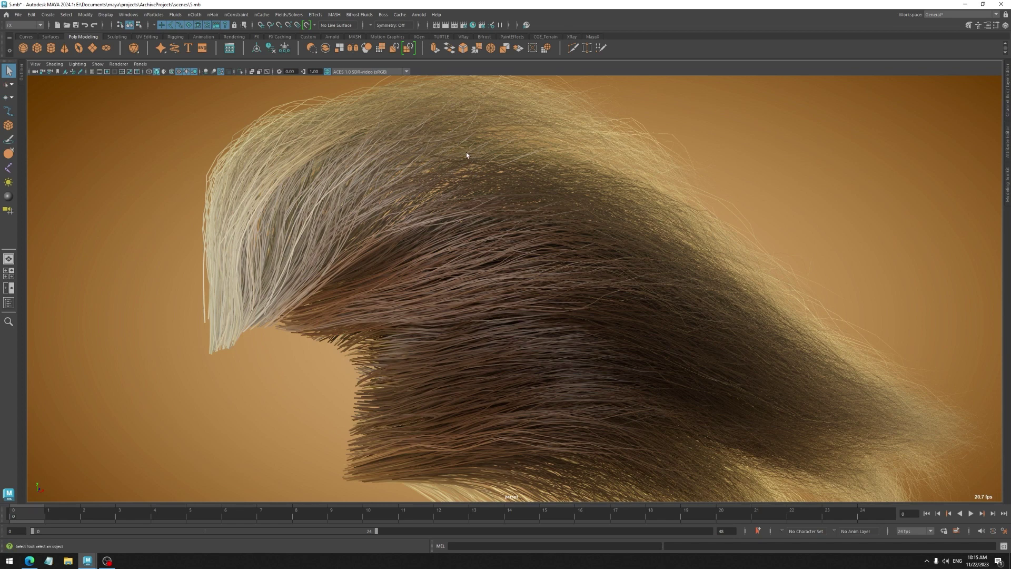
pyautogui.click(119, 64)
pyautogui.click(163, 79)
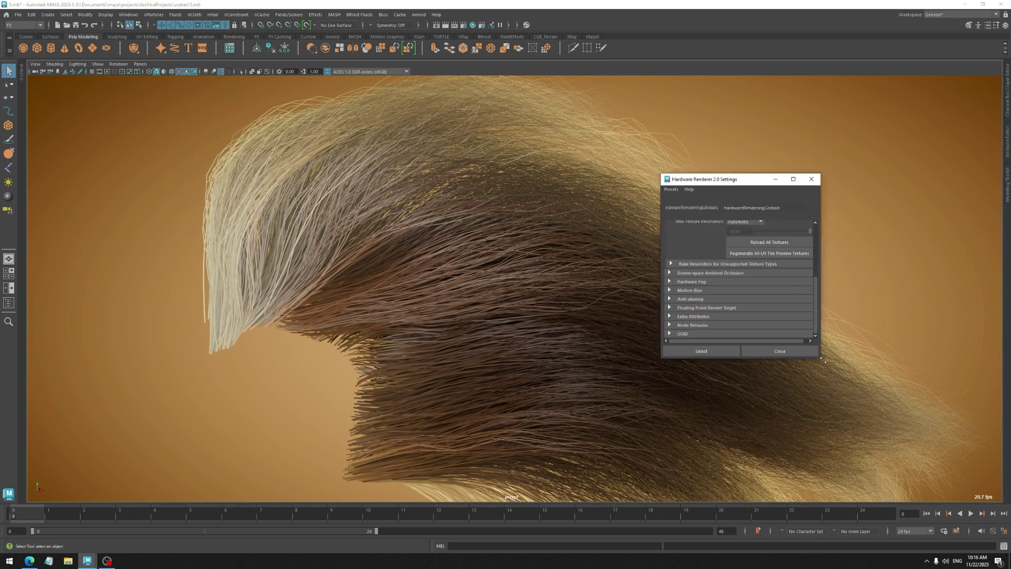
pyautogui.moveTo(822, 360); pyautogui.dragTo(899, 423)
# Expand the hair scene's Anti-aliasing settings to show its 16-sample count
pyautogui.click(708, 374)
pyautogui.scroll(-1, 707, 374)
pyautogui.click(736, 366)
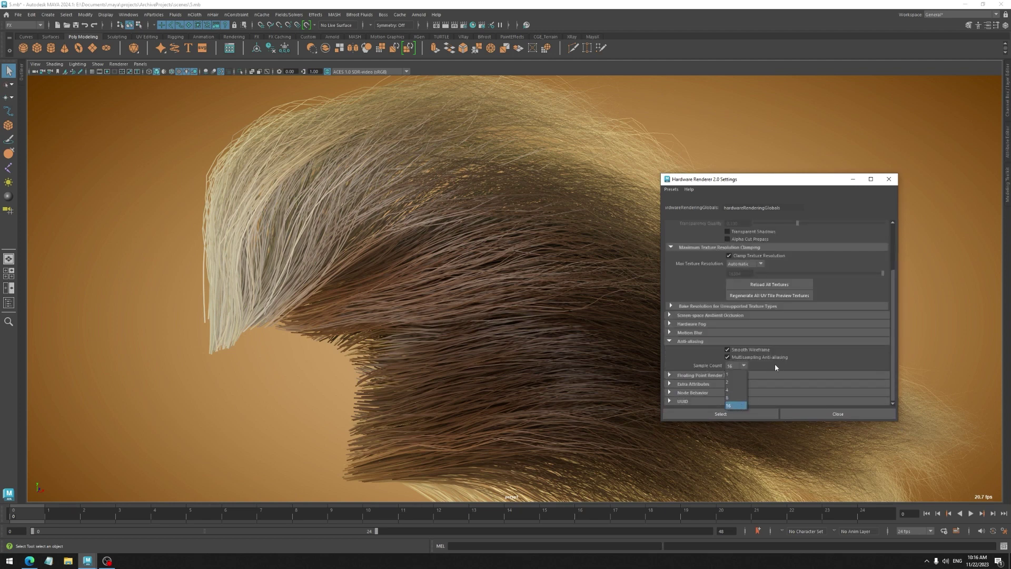
pyautogui.press('Return')
# In the white fur scene's Hardware Renderer 2.0 Settings, set Sample Count to 8
pyautogui.moveTo(88, 561)
pyautogui.click(126, 517)
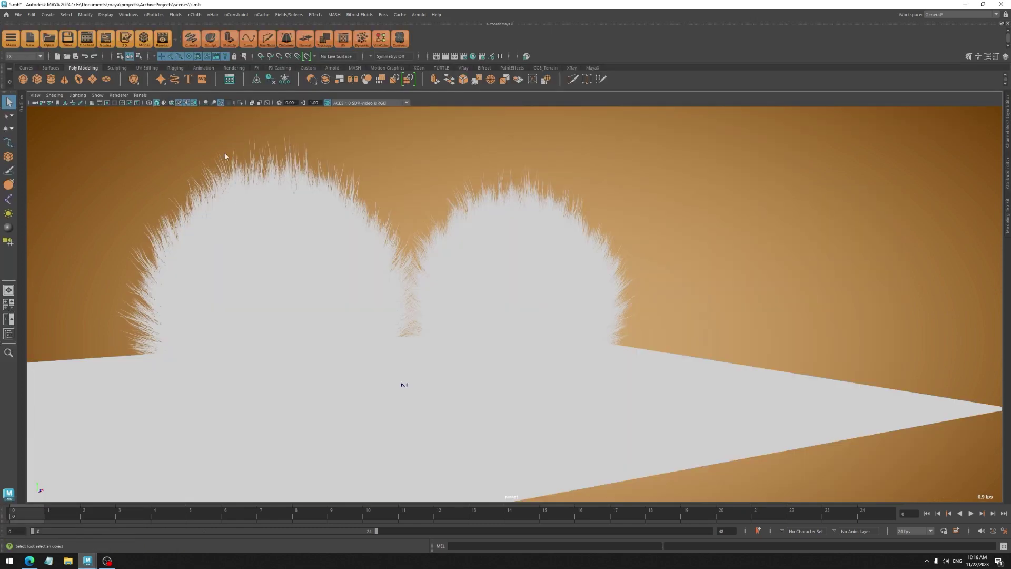
pyautogui.click(119, 96)
pyautogui.click(163, 111)
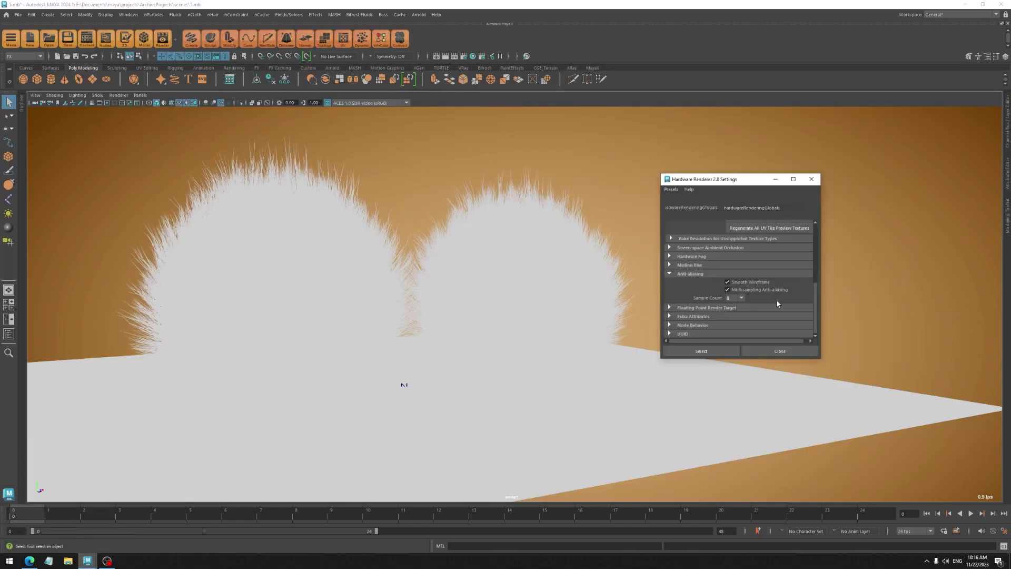
pyautogui.click(735, 298)
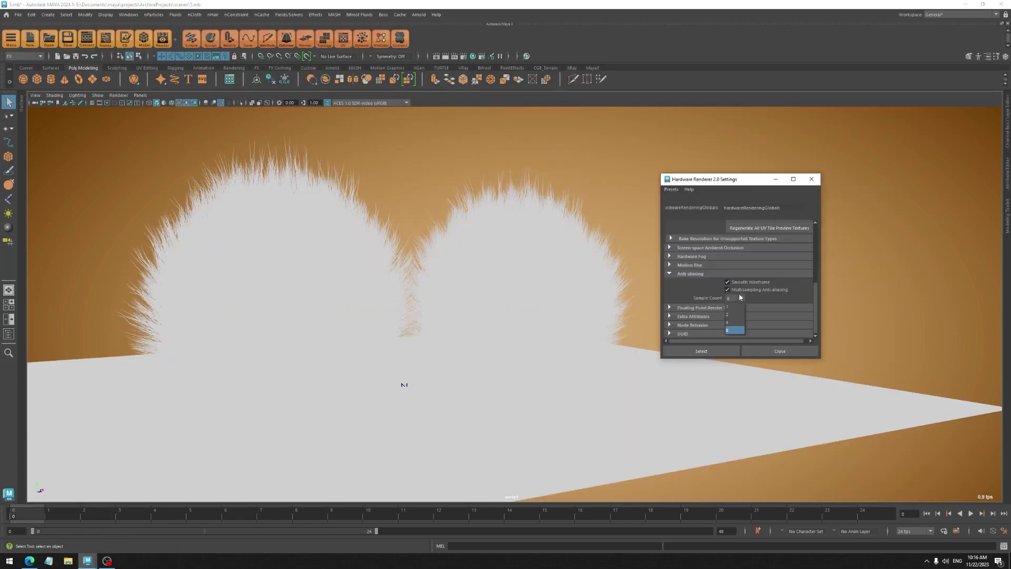
pyautogui.click(735, 332)
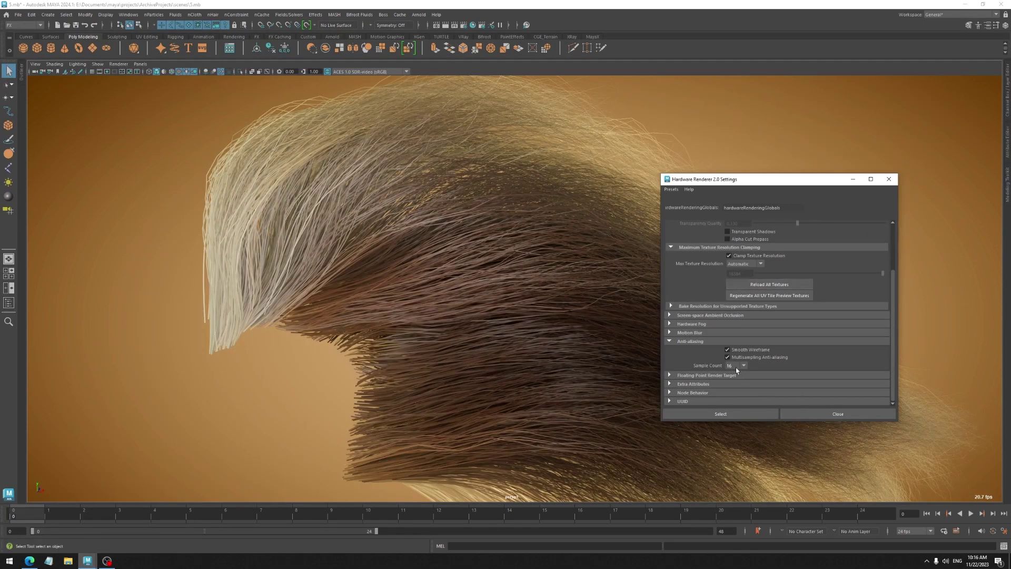
# Zoom in on the hair tips and compare 8 versus 16 anti-aliasing samples
pyautogui.keyDown('alt'); pyautogui.moveTo(519, 323); pyautogui.dragTo(616, 426, button='right'); pyautogui.keyUp('alt')
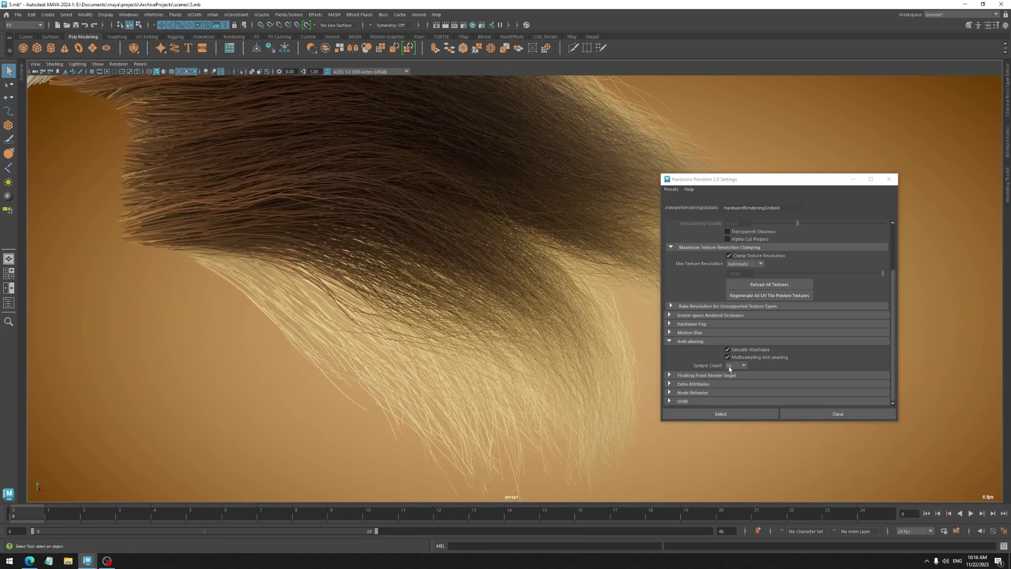
pyautogui.click(729, 368)
pyautogui.click(728, 395)
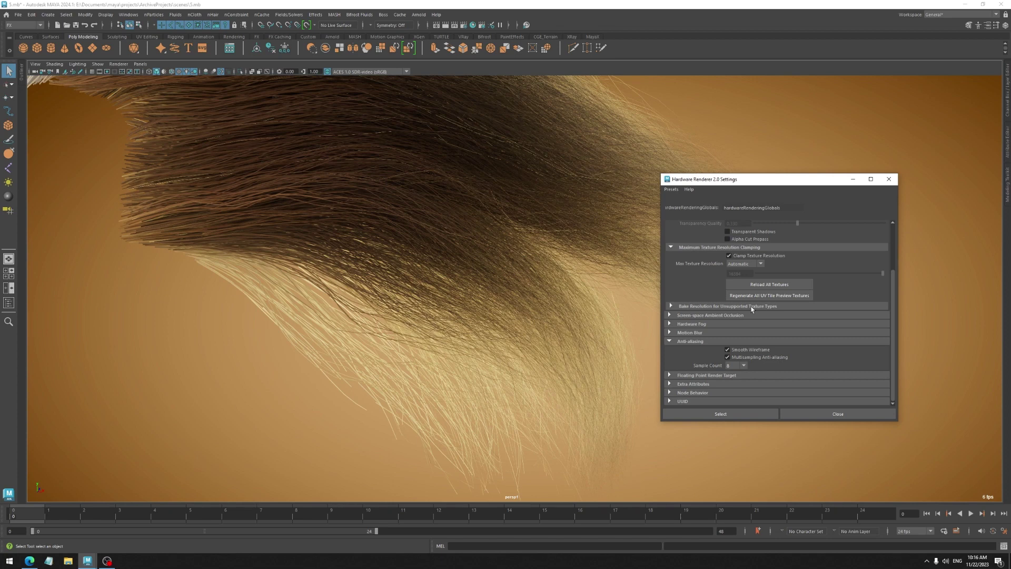
pyautogui.click(746, 366)
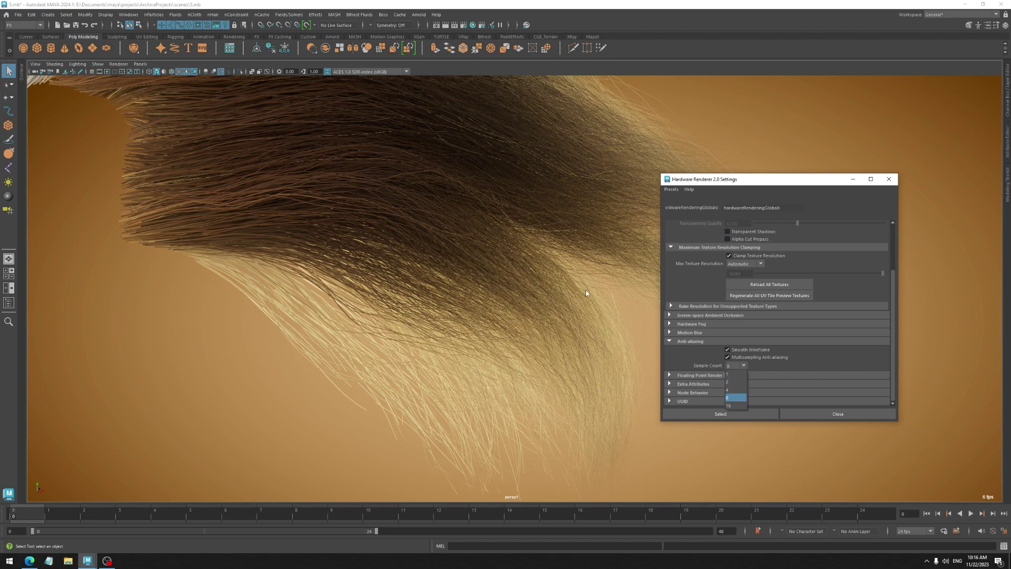
pyautogui.click(733, 406)
# Orbit closer and switch the sample count from 8 back to 16, comparing smoothness
pyautogui.keyDown('alt'); pyautogui.moveTo(508, 299); pyautogui.dragTo(484, 335); pyautogui.keyUp('alt')
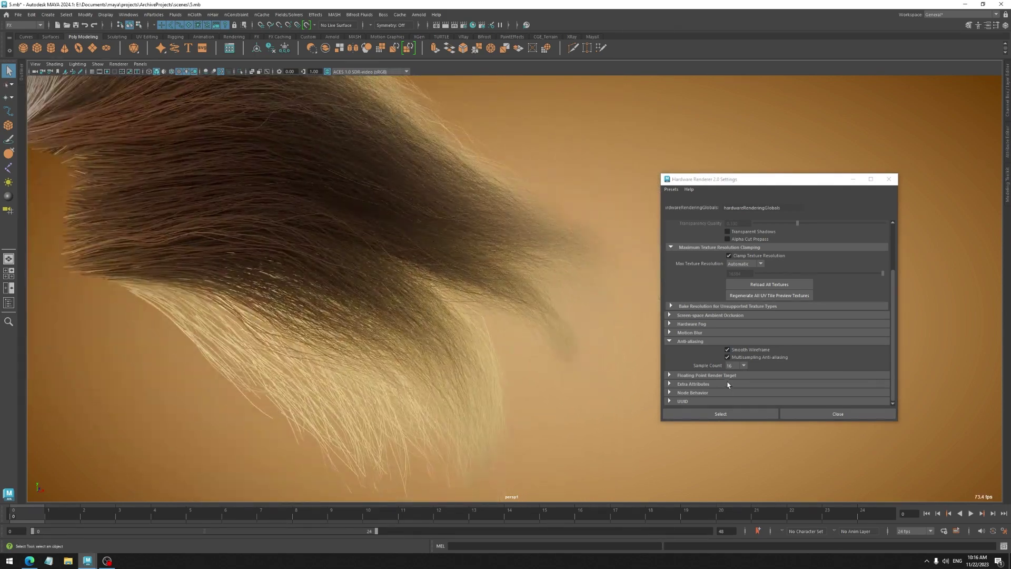
pyautogui.click(734, 365)
pyautogui.click(737, 400)
pyautogui.click(732, 365)
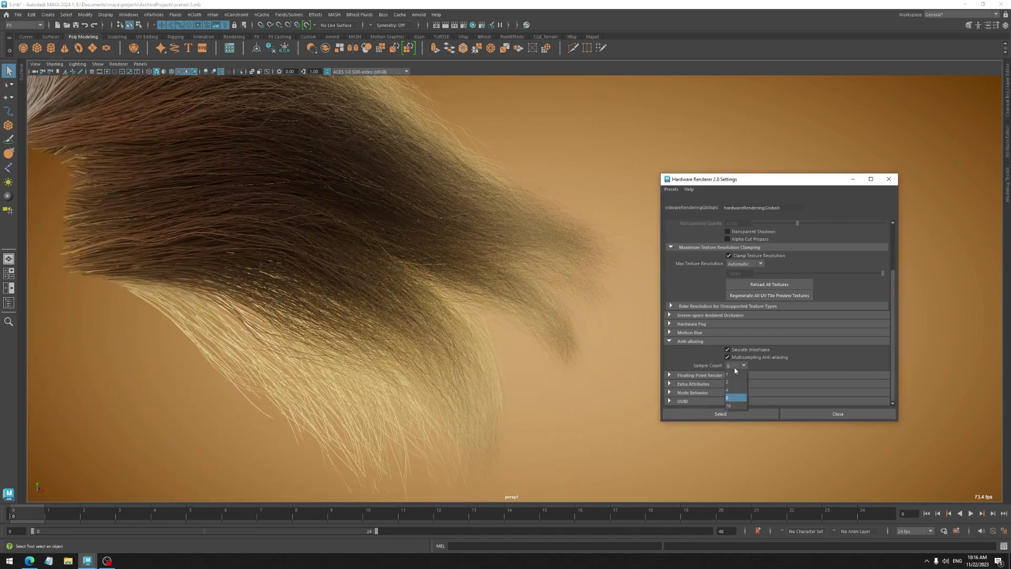
pyautogui.click(734, 406)
pyautogui.keyDown('alt'); pyautogui.moveTo(376, 244); pyautogui.dragTo(544, 309); pyautogui.keyUp('alt')
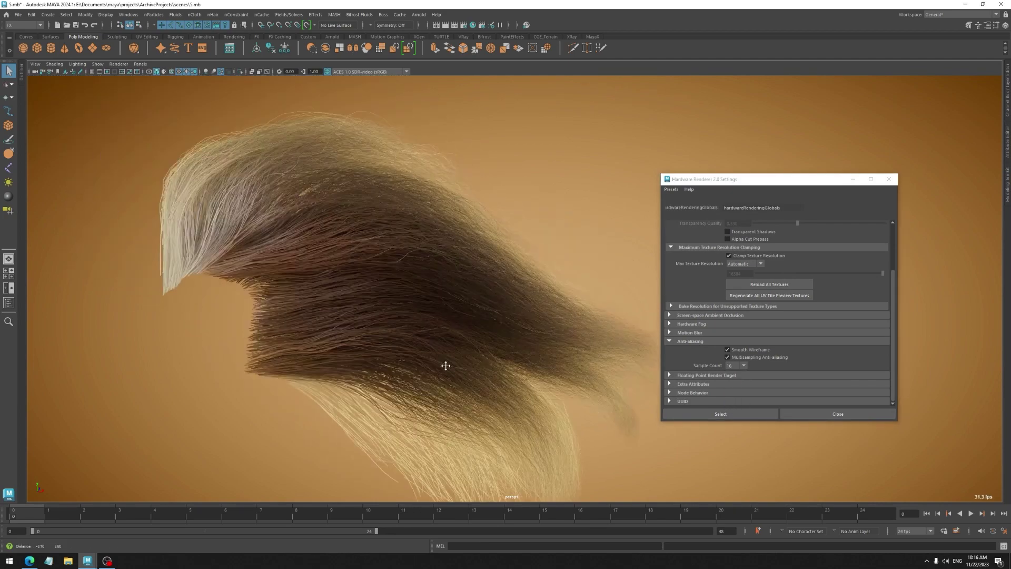